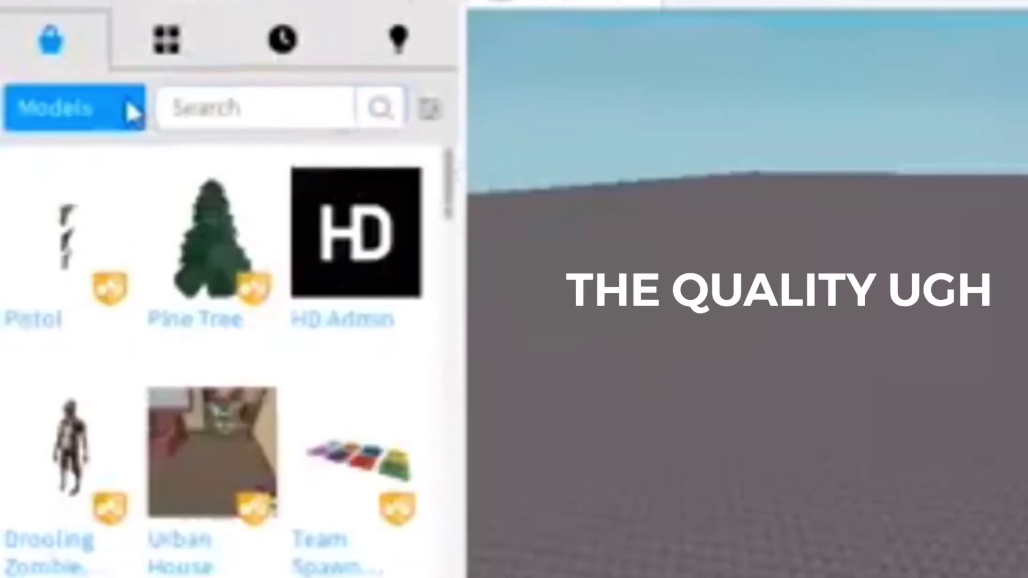
Search the toolbox's plugins for "load character" and pick the free Load Character plugin.
click(132, 113)
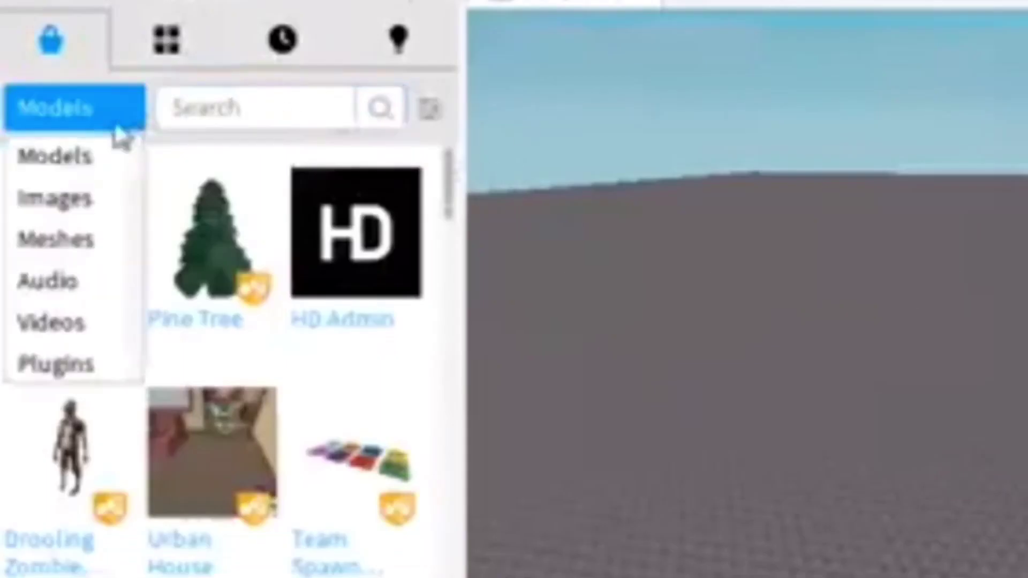
click(58, 365)
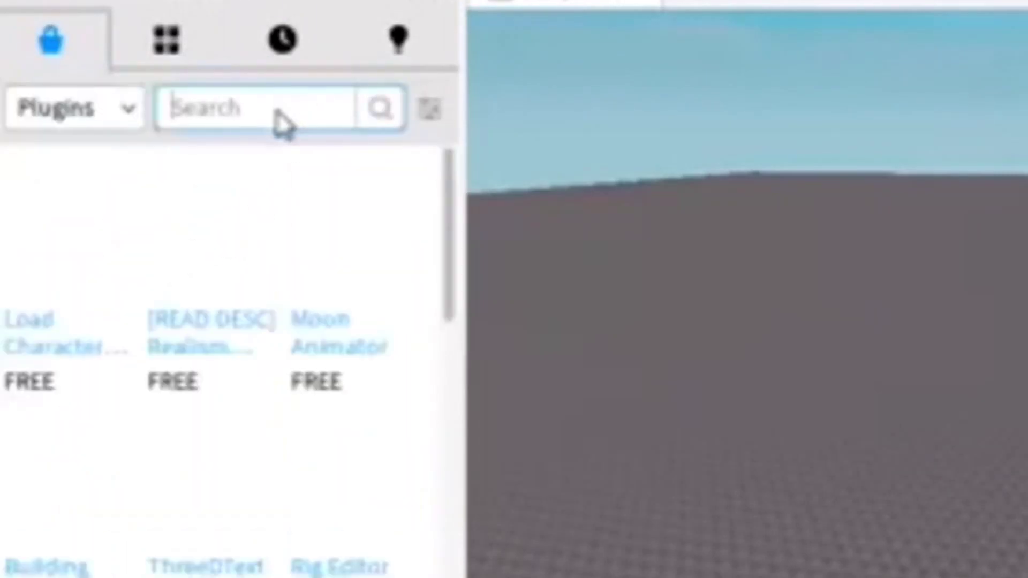
text(load c)
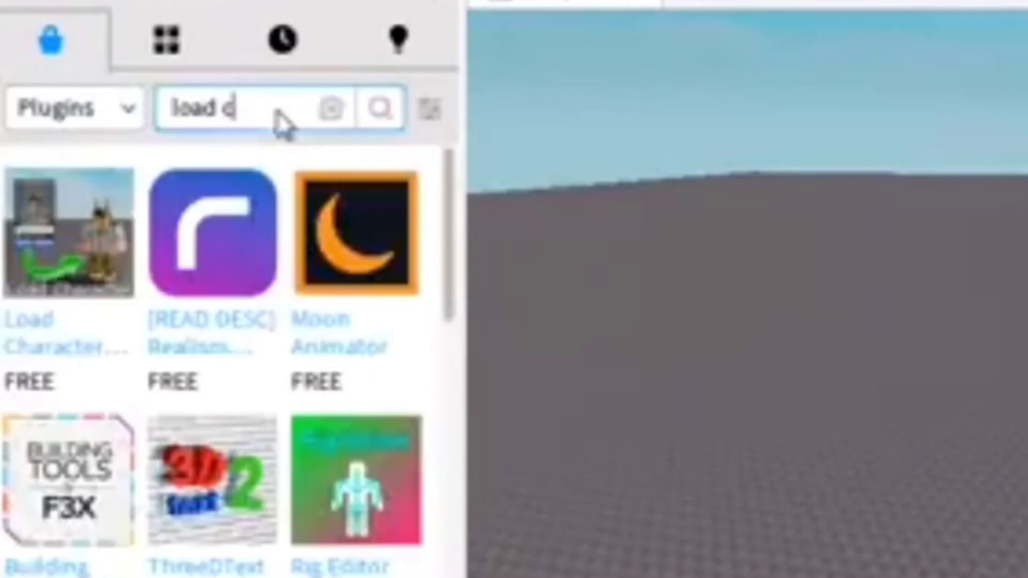
text(haracter)
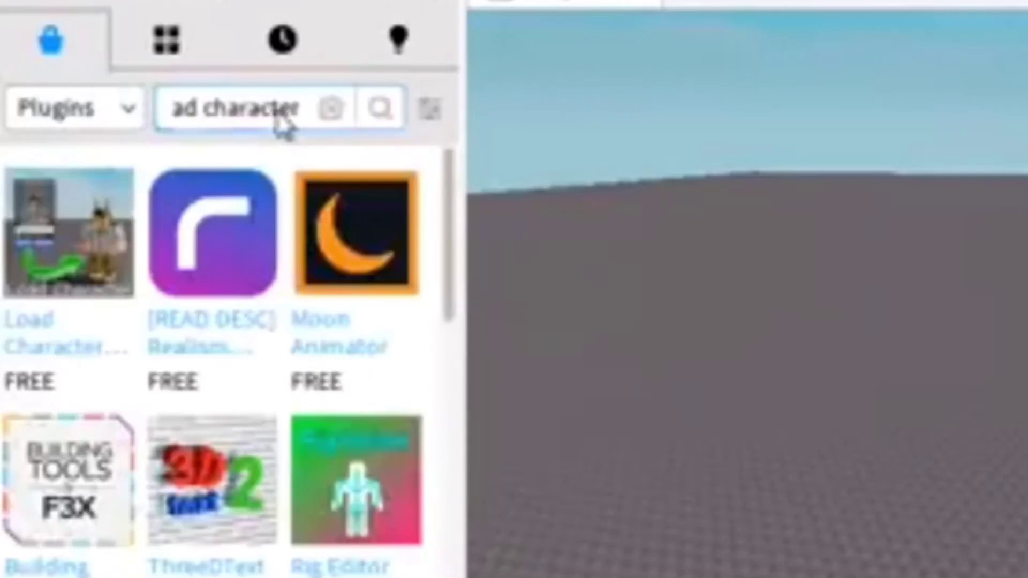
key(Return)
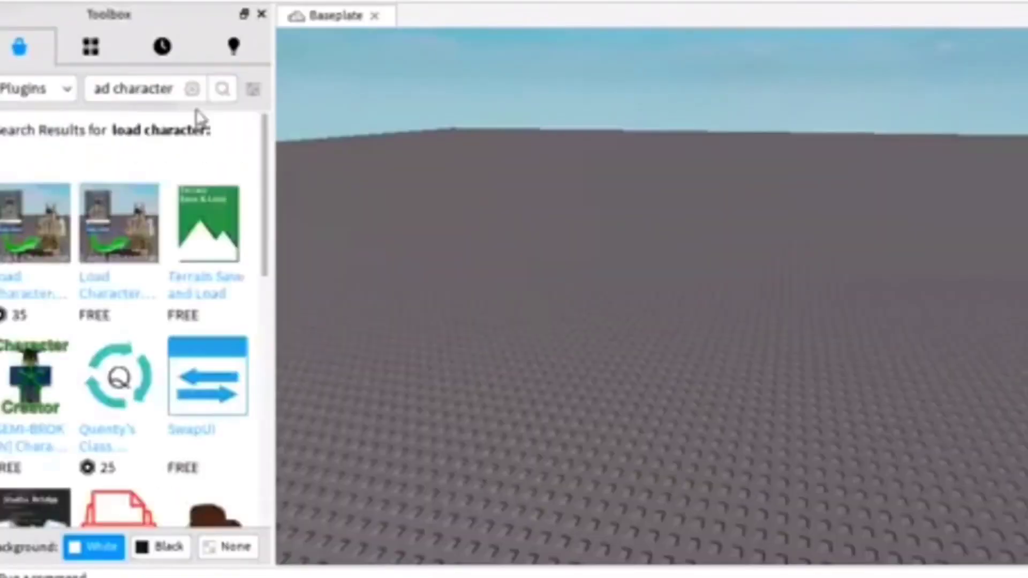
click(102, 245)
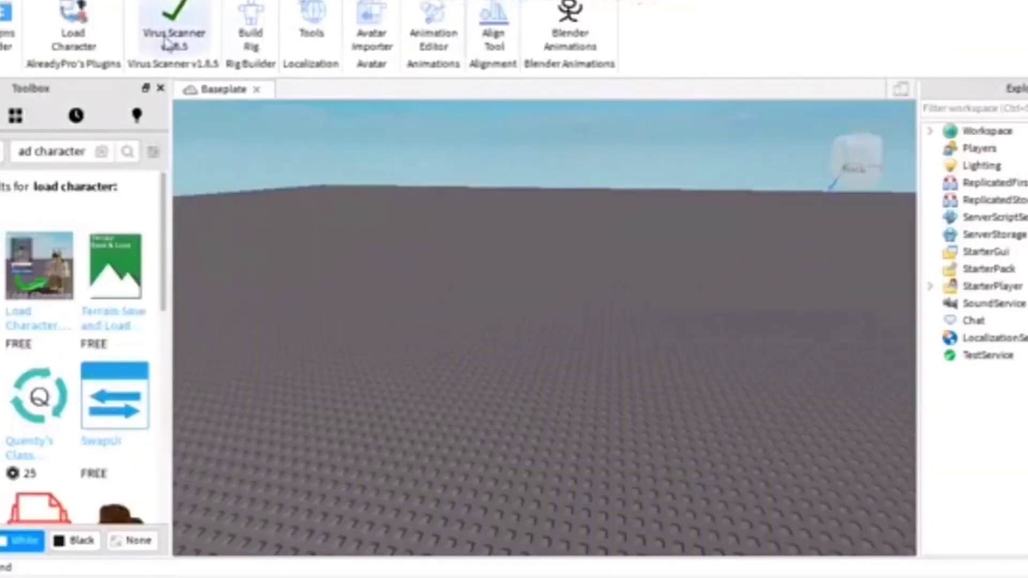
Load the avatar by its Roblox username with the Load Character plugin and spawn it as an R6 rig.
click(74, 33)
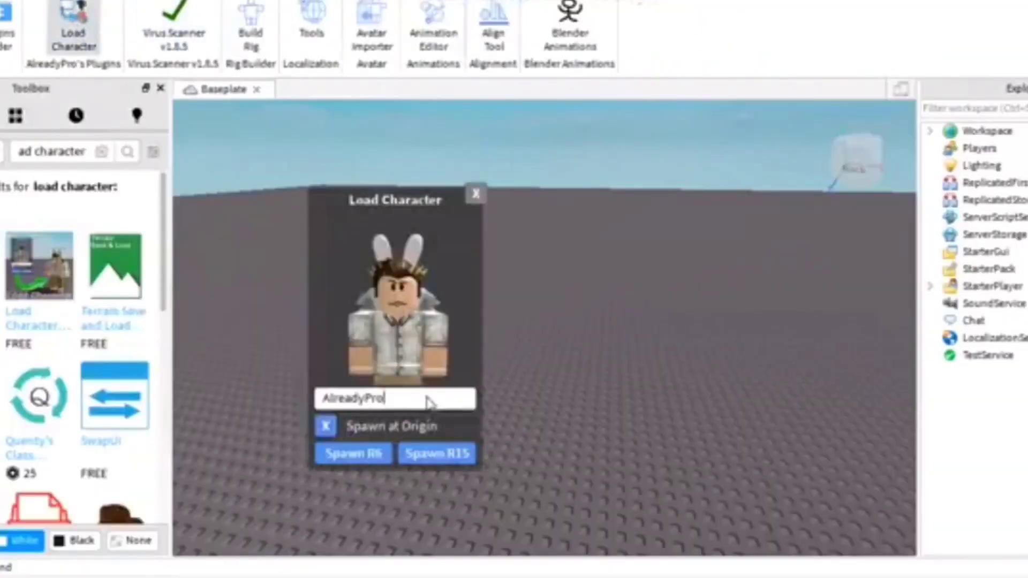
drag(415, 402, 287, 399)
key(BackSpace)
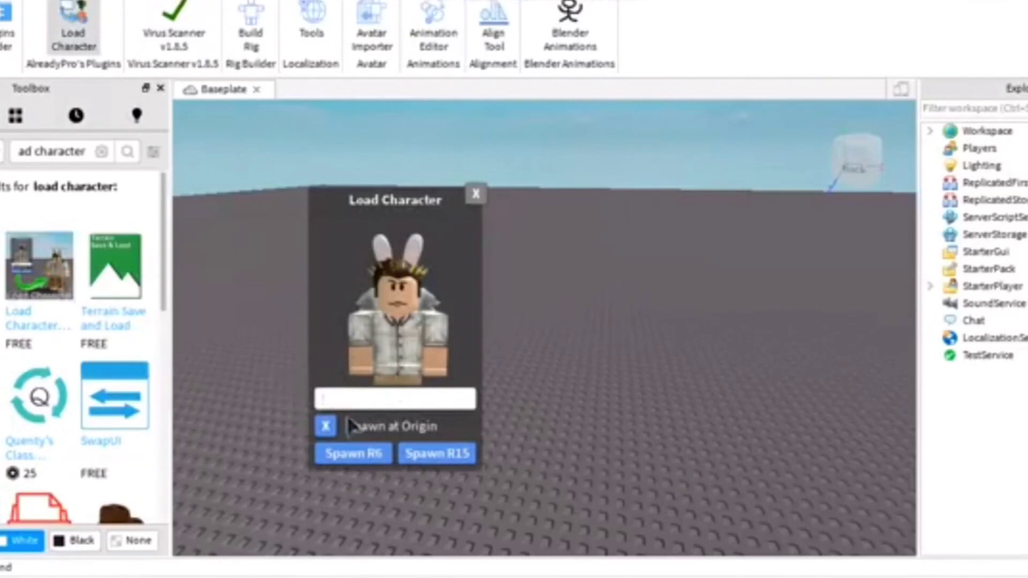
text(nara_snowflake)
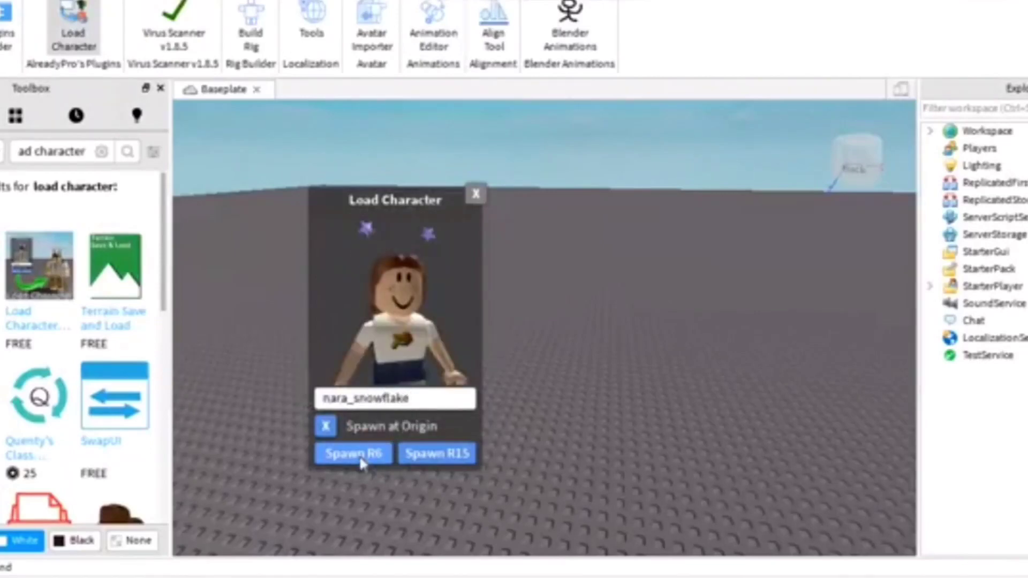
click(360, 453)
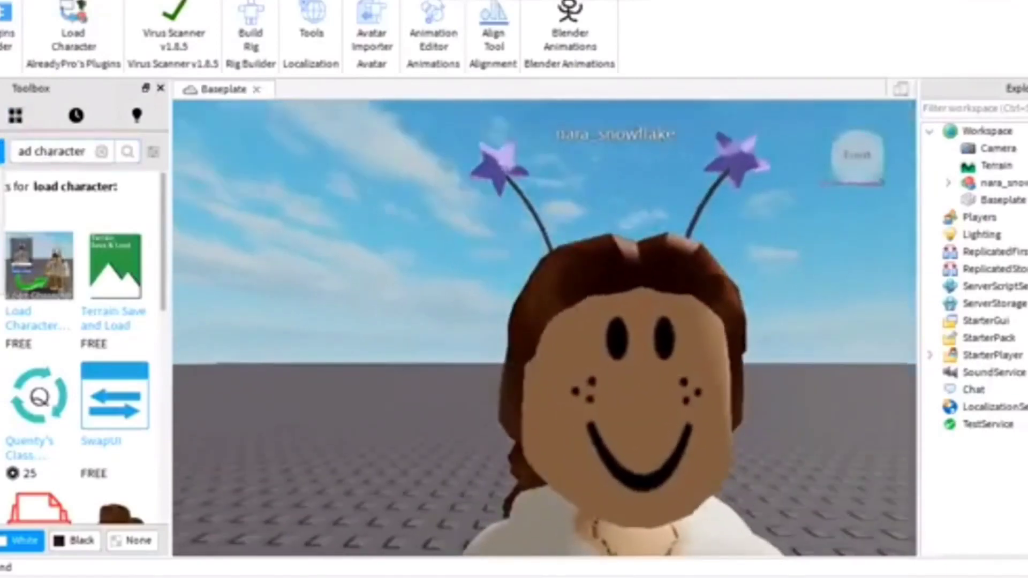
Search the toolbox's models for "super super happy" and apply the Super Super Happy face to the character's head.
click(2, 182)
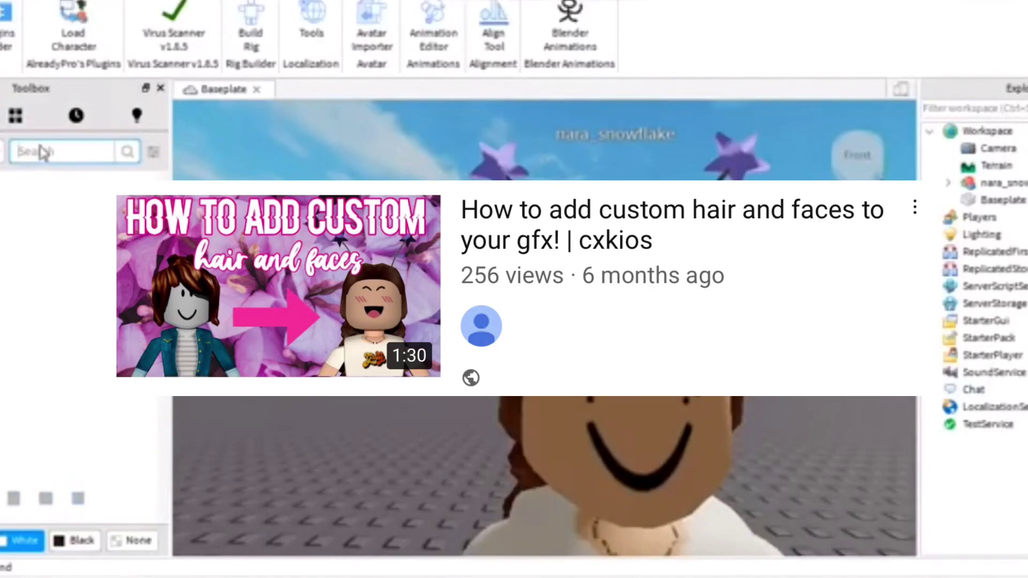
click(41, 150)
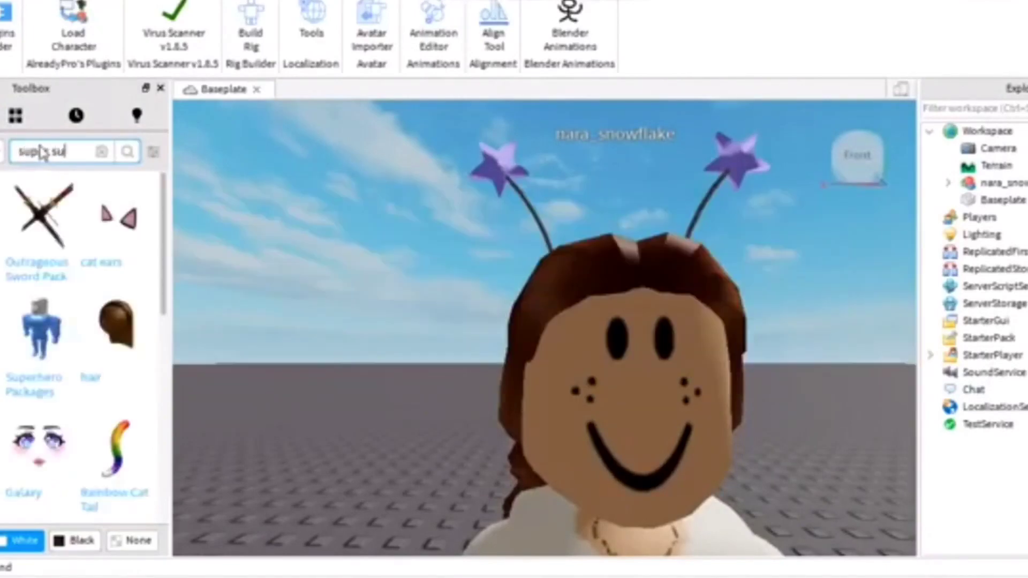
text(super super happy)
key(Return)
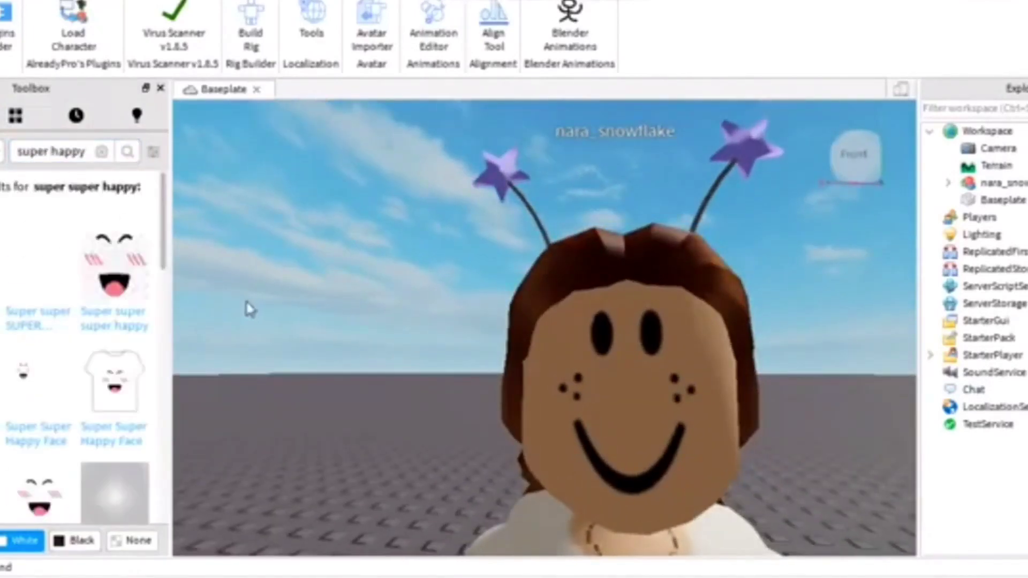
click(23, 506)
right_drag(711, 427, 752, 371)
click(801, 394)
Delete the original smiling face from the character's Head, keeping only the Super Super Happy face.
click(948, 183)
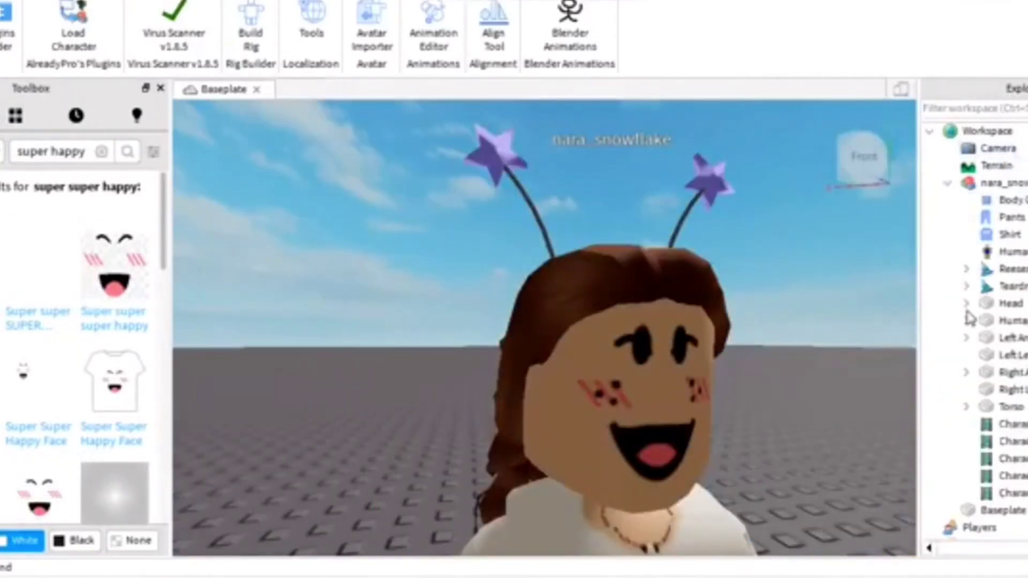
click(965, 304)
click(1008, 407)
key(Delete)
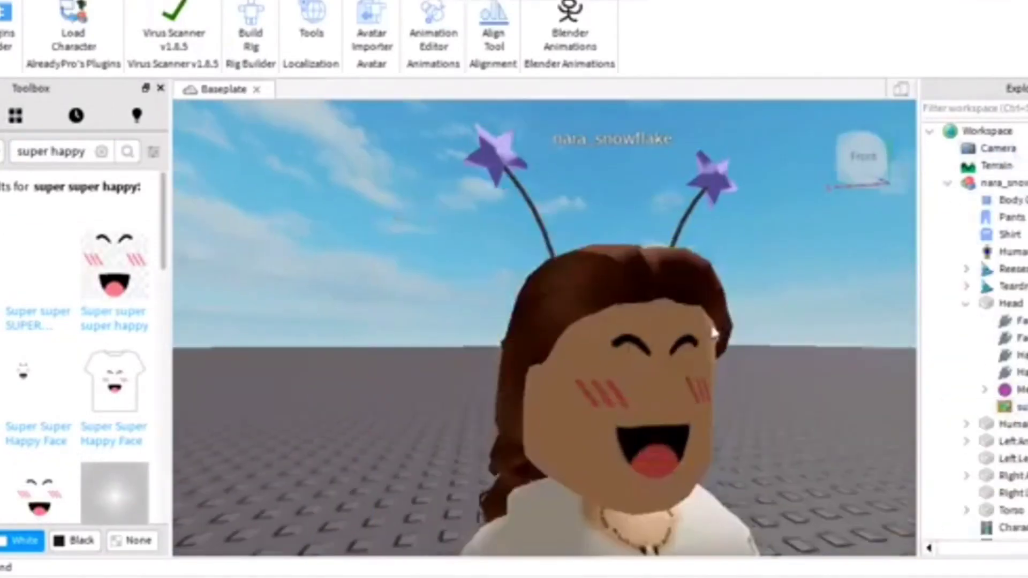
Export the whole character model as an OBJ file named "gfx tutorial".
scroll(714, 332, down, 5)
scroll(714, 332, up, 5)
scroll(713, 332, down, 6)
scroll(713, 331, up, 3)
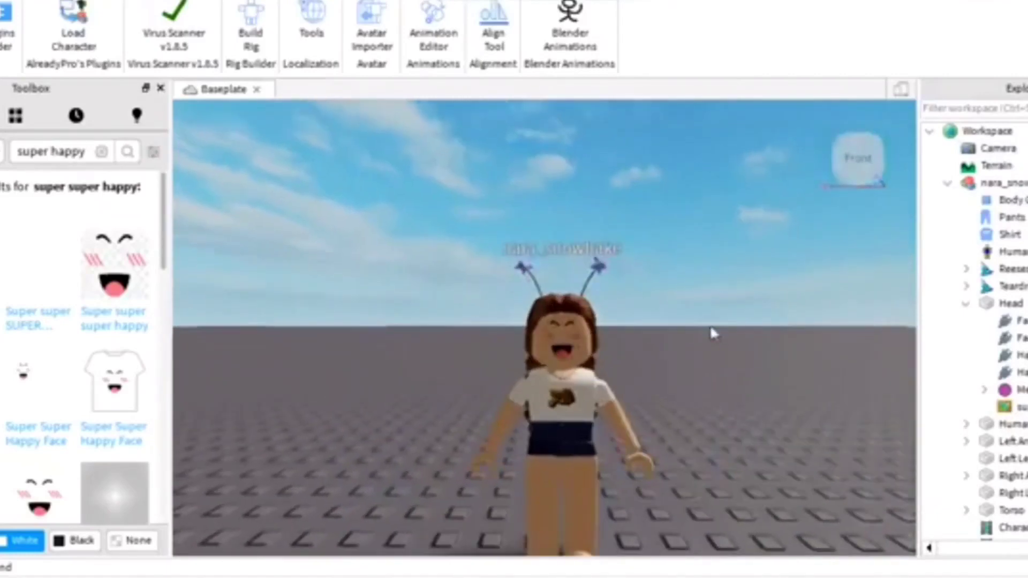
click(987, 184)
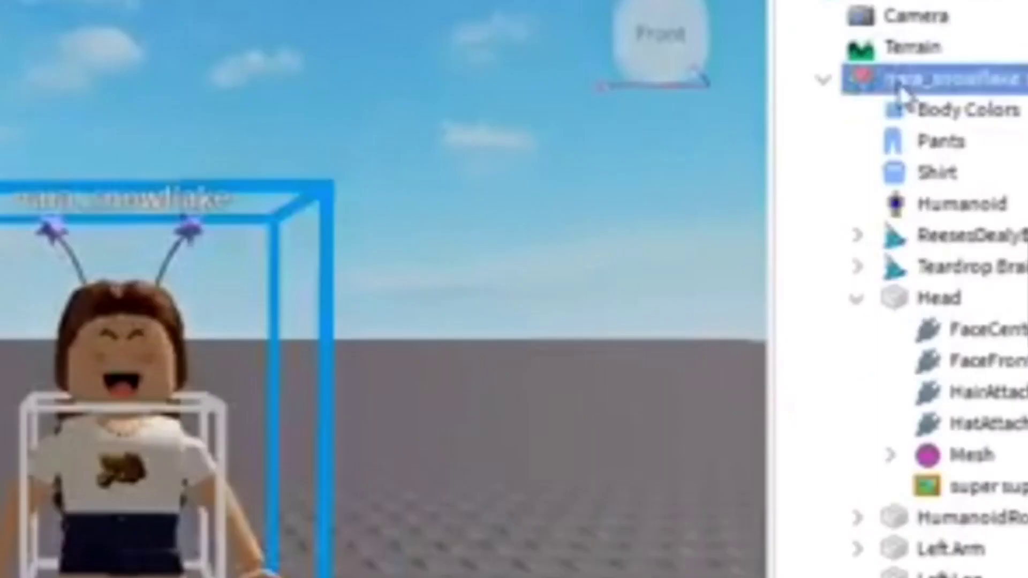
right_click(901, 92)
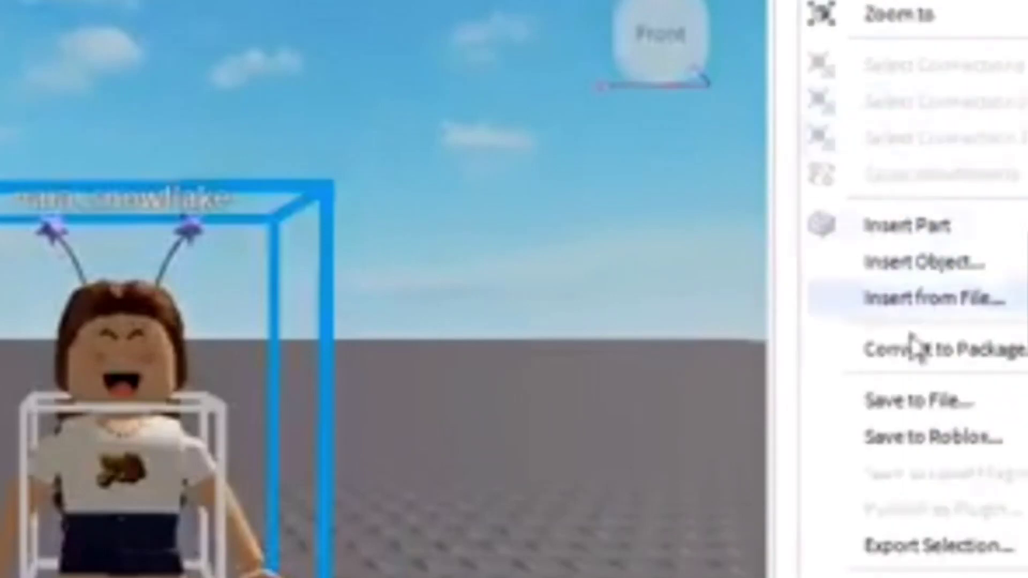
click(942, 546)
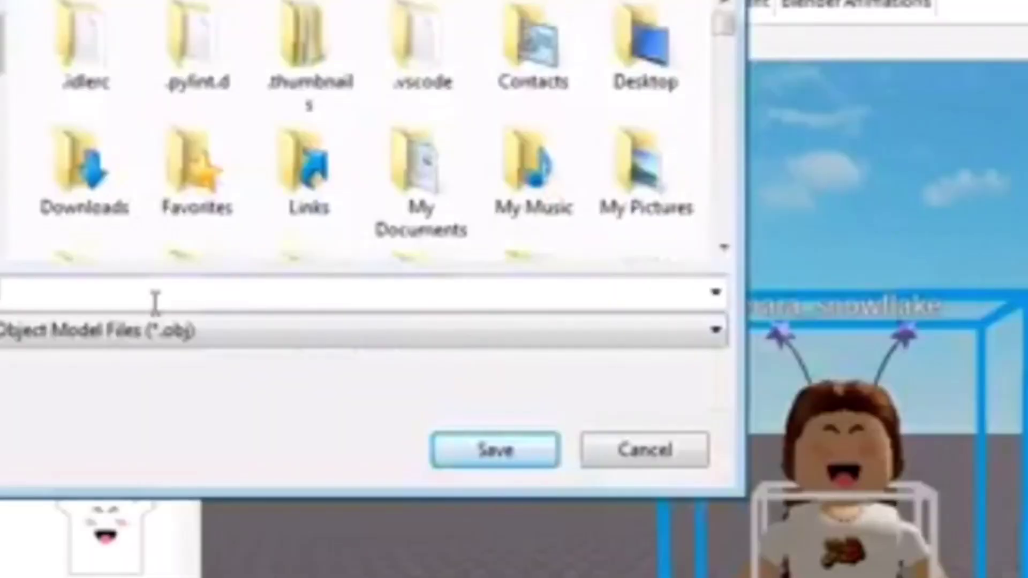
text(gfx tutorial)
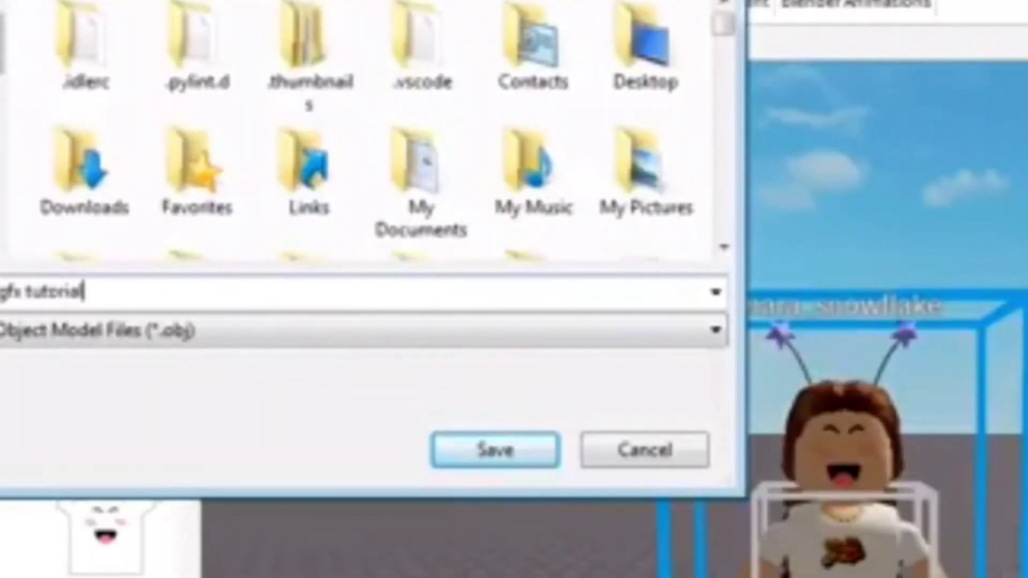
click(493, 450)
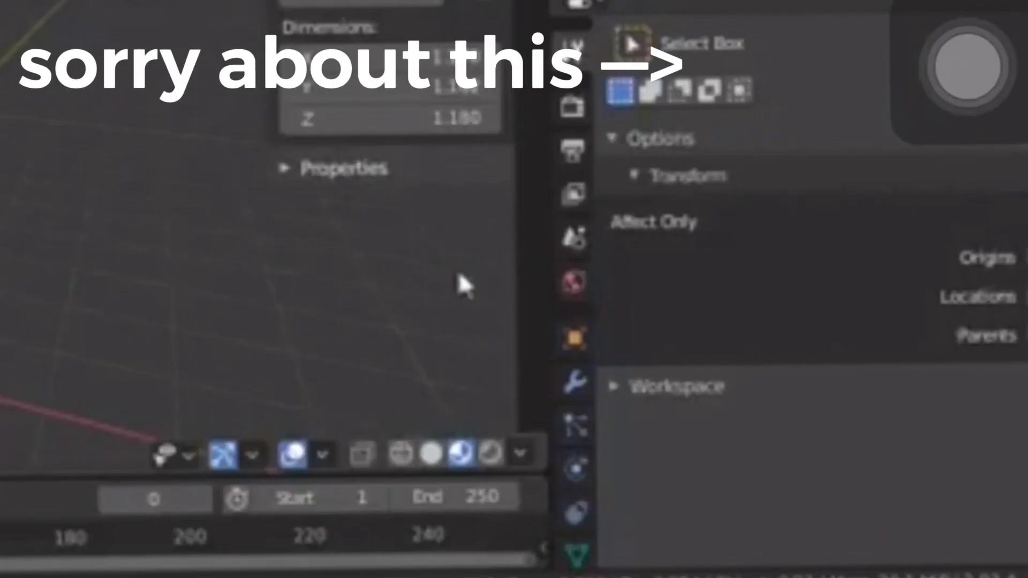
In Blender, enable Ambient Occlusion for the world and Denoising for the view layer.
click(574, 280)
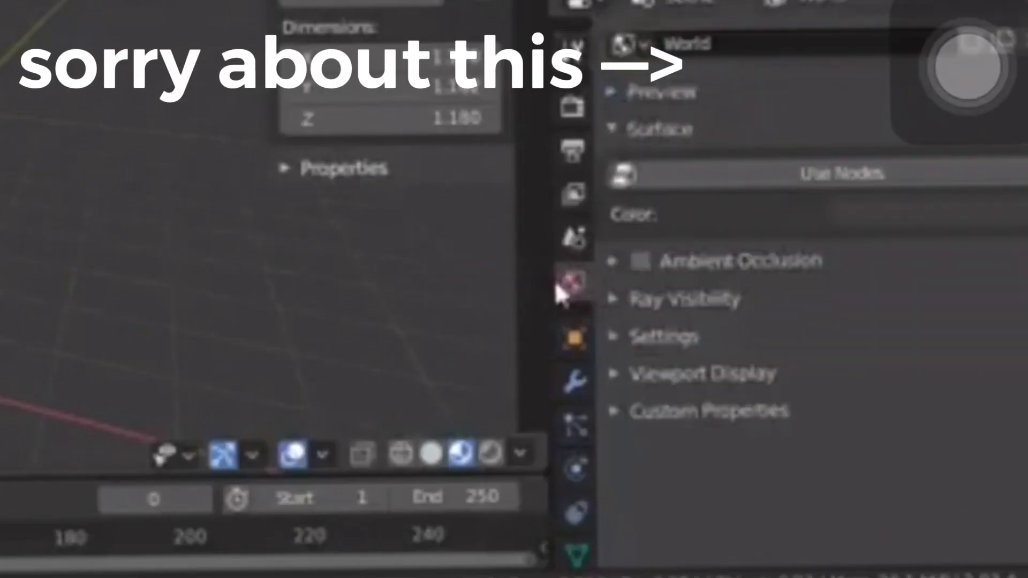
click(640, 261)
click(574, 194)
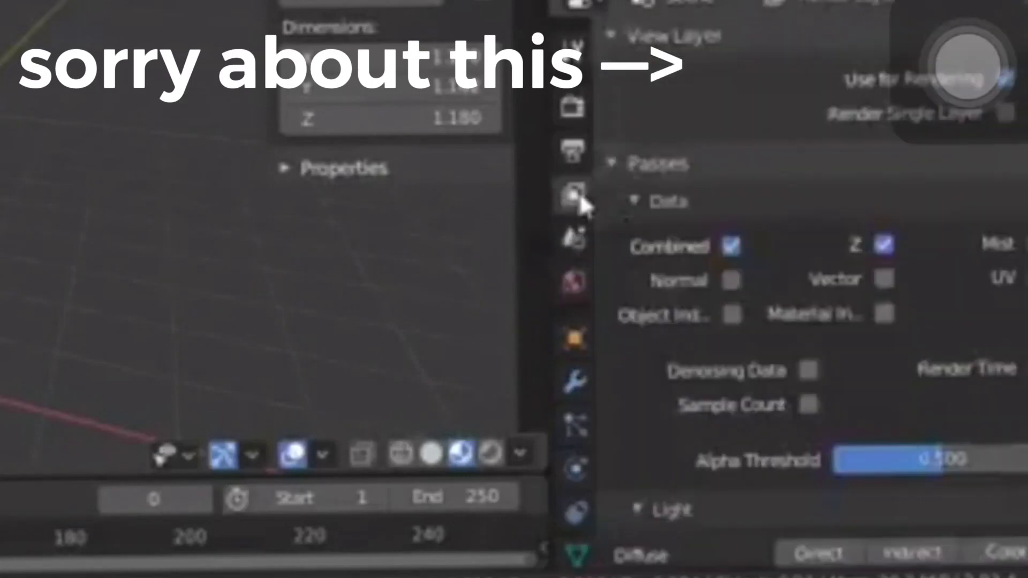
scroll(803, 321, down, 10)
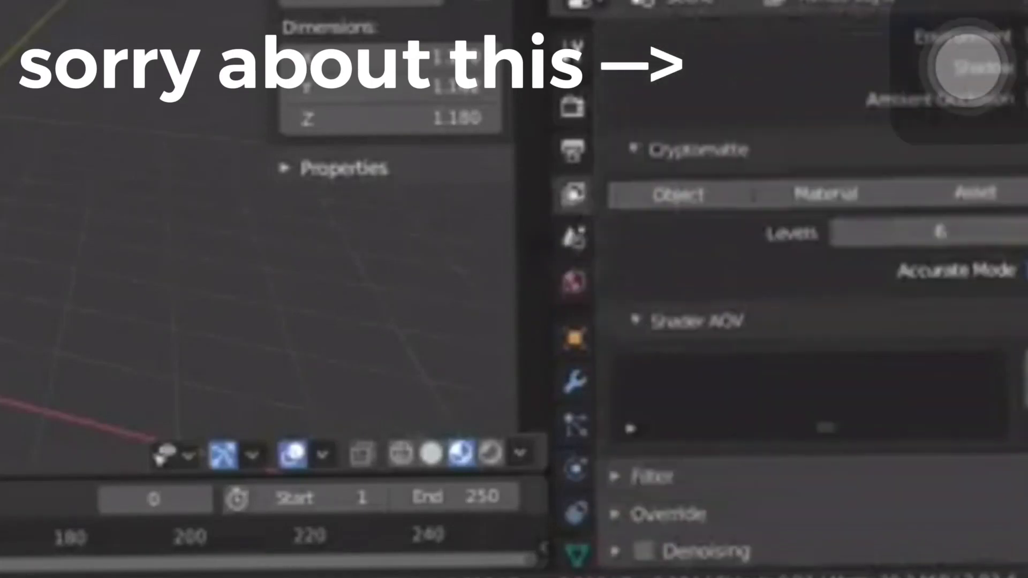
click(643, 550)
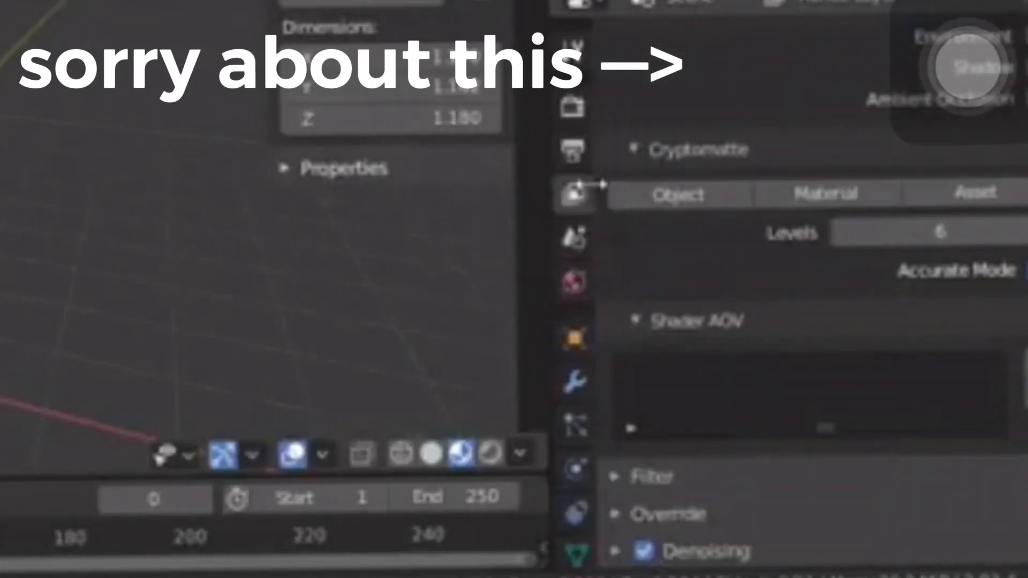
Set the render output resolution to 1080 px in X and 1000 px in Y.
click(582, 154)
click(934, 80)
text(1080)
key(Return)
click(937, 107)
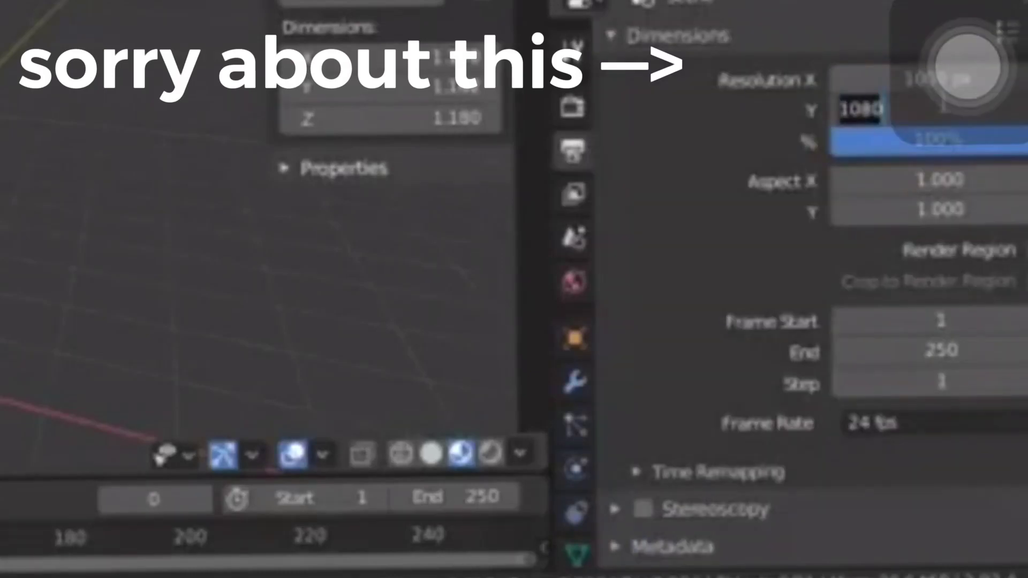
text(1000)
key(Return)
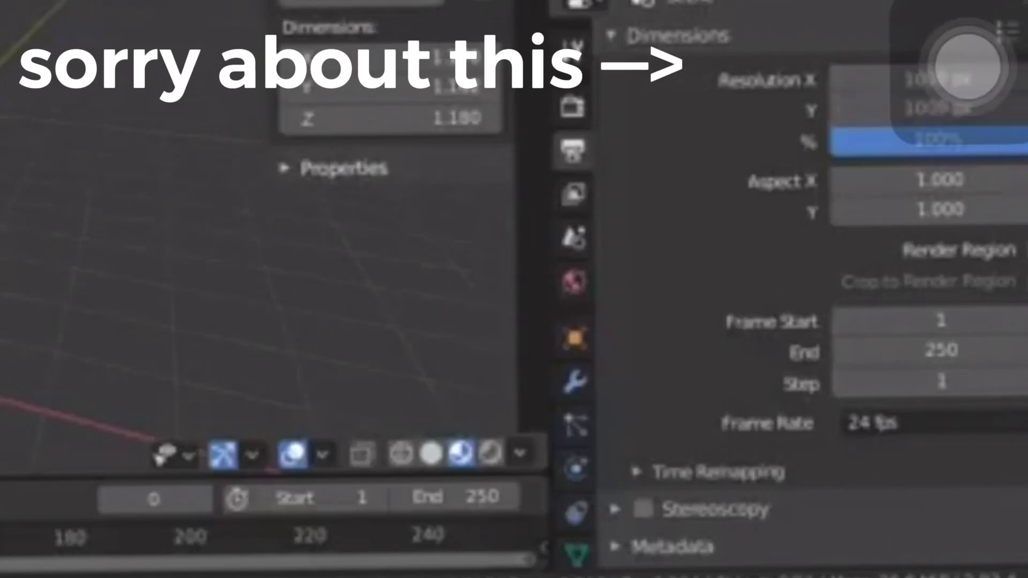
Set the render output's file format to PNG with RGBA color.
scroll(814, 300, down, 10)
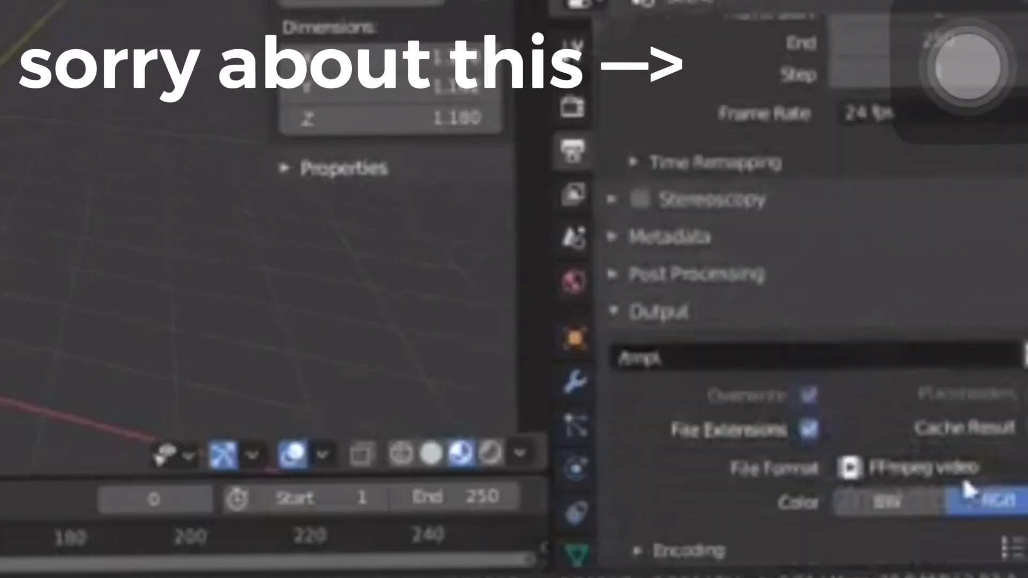
click(961, 466)
click(487, 303)
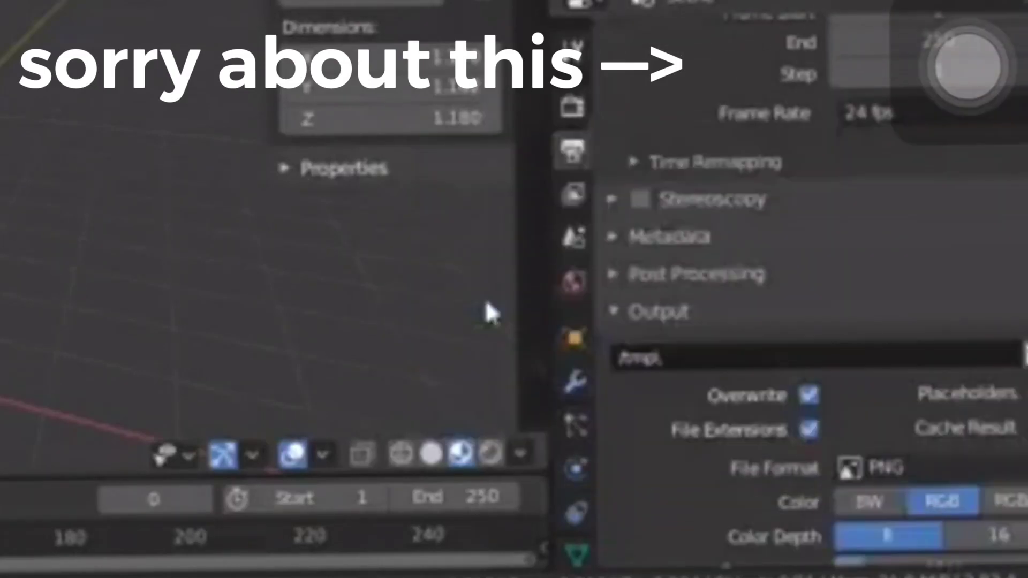
click(1006, 501)
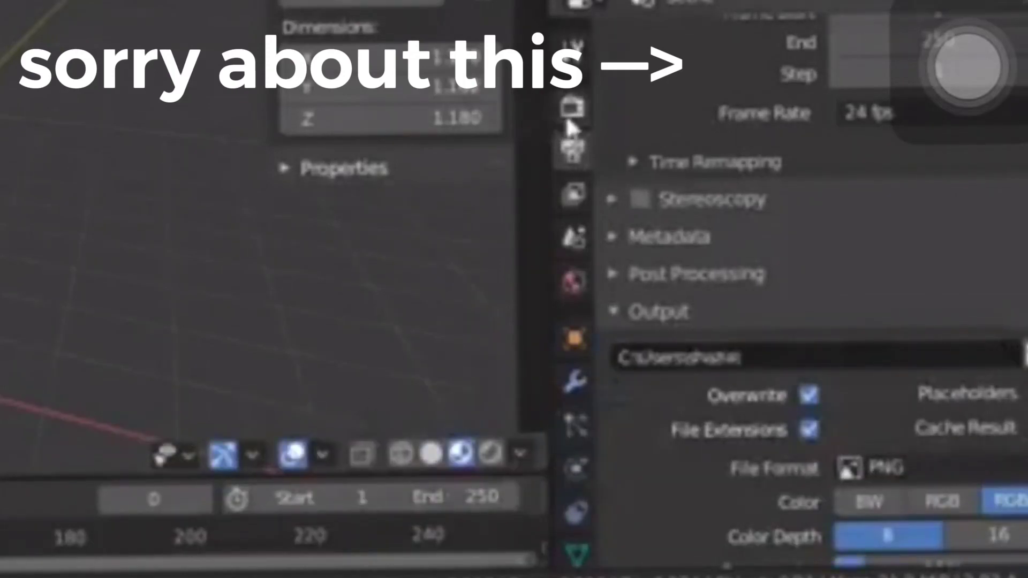
Set the maximum Transparency bounces of the render's light paths to 0.
click(577, 105)
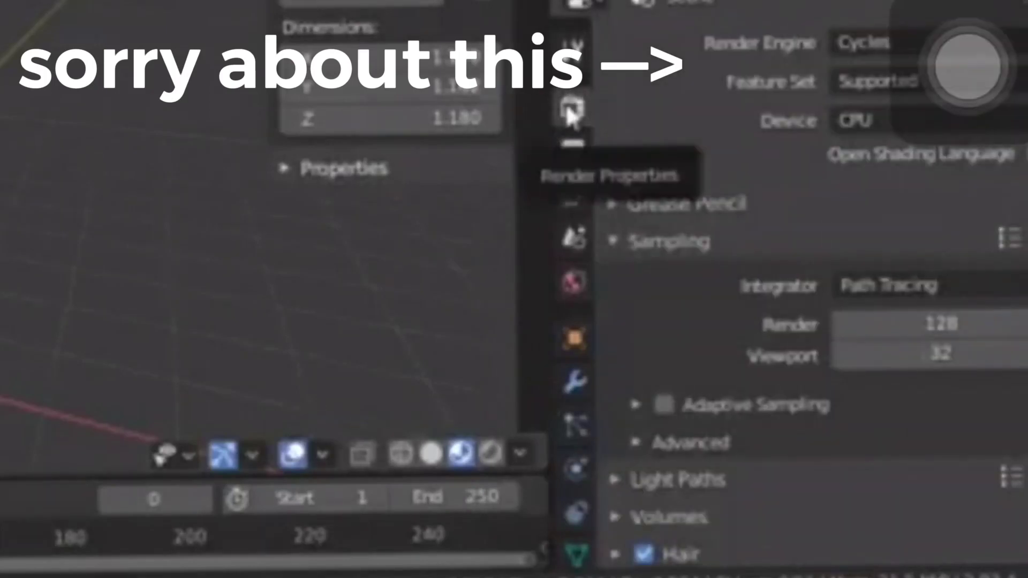
scroll(779, 224, down, 5)
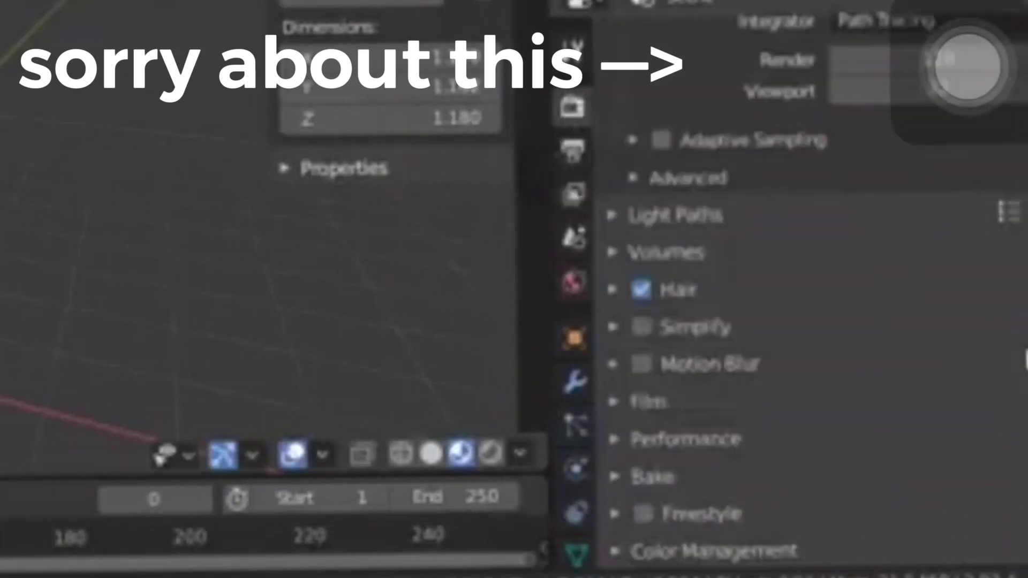
click(780, 211)
drag(912, 397, 878, 397)
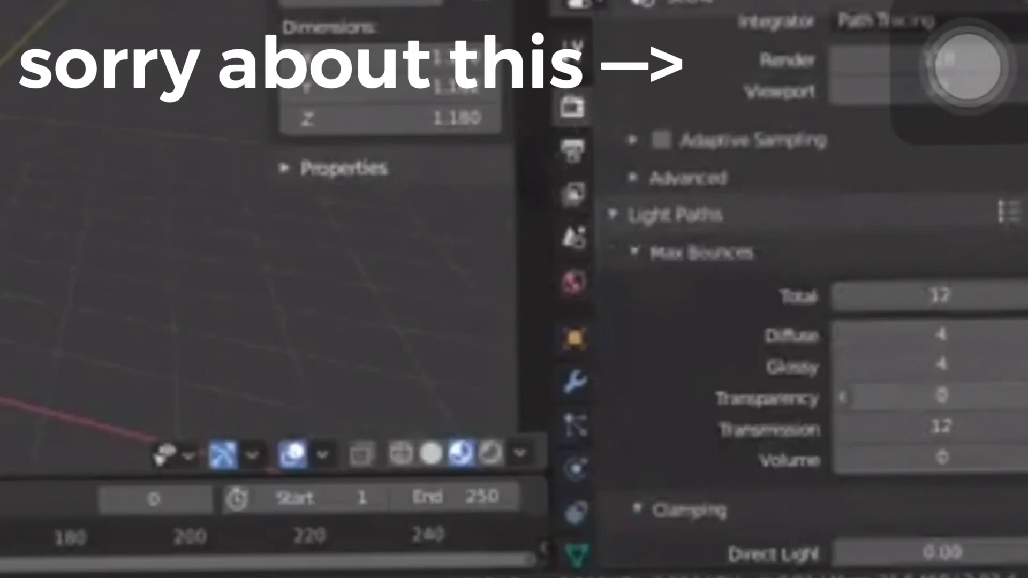
key(n)
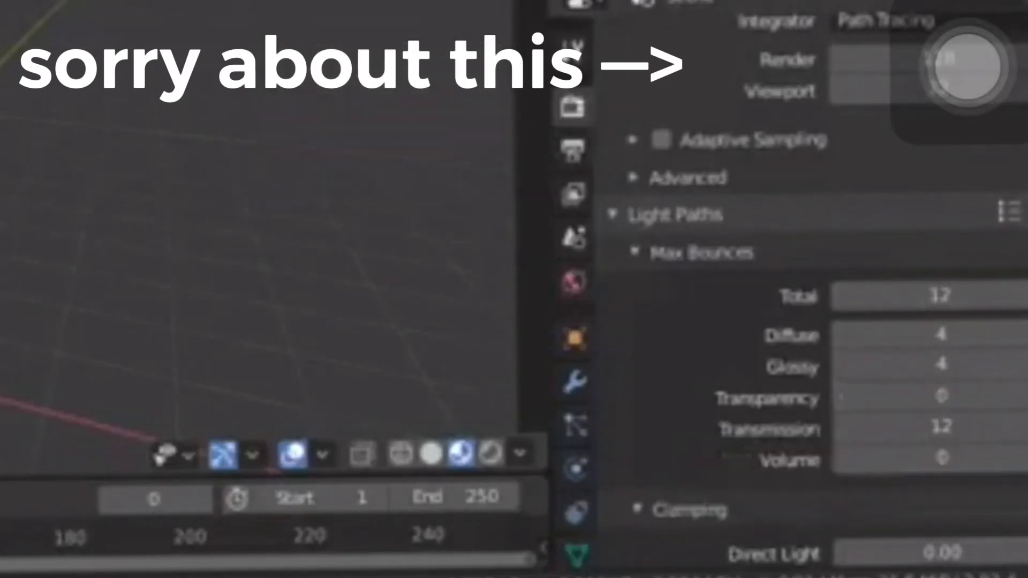
key(b)
key(Escape)
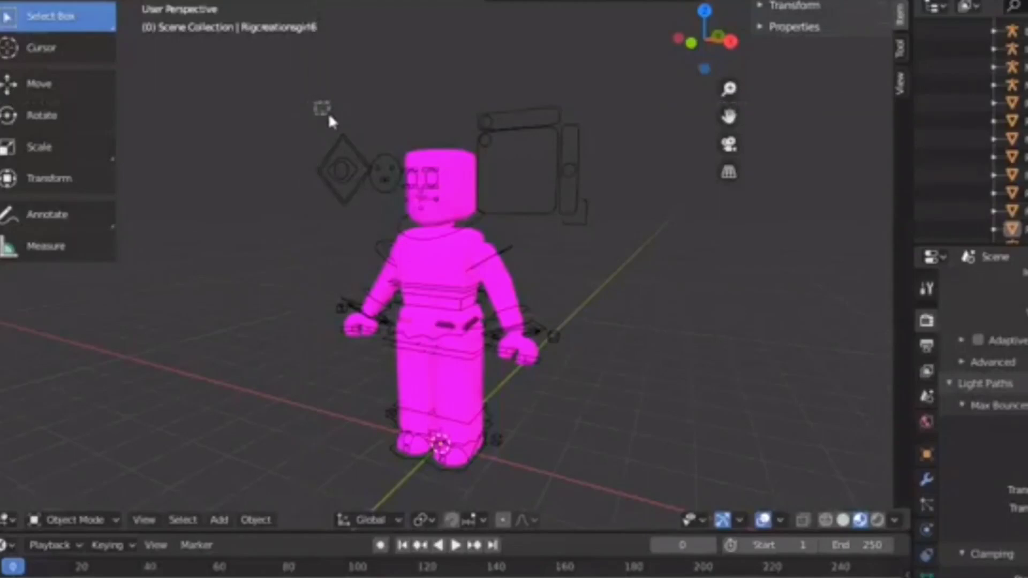
Delete the rig's head together with the facial controls floating around it.
drag(315, 101, 624, 206)
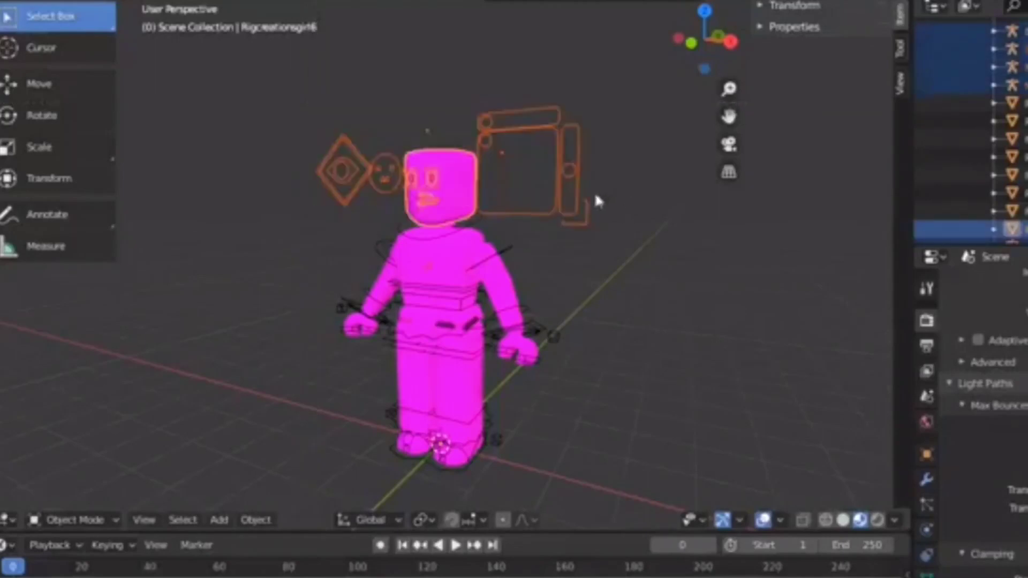
key(x)
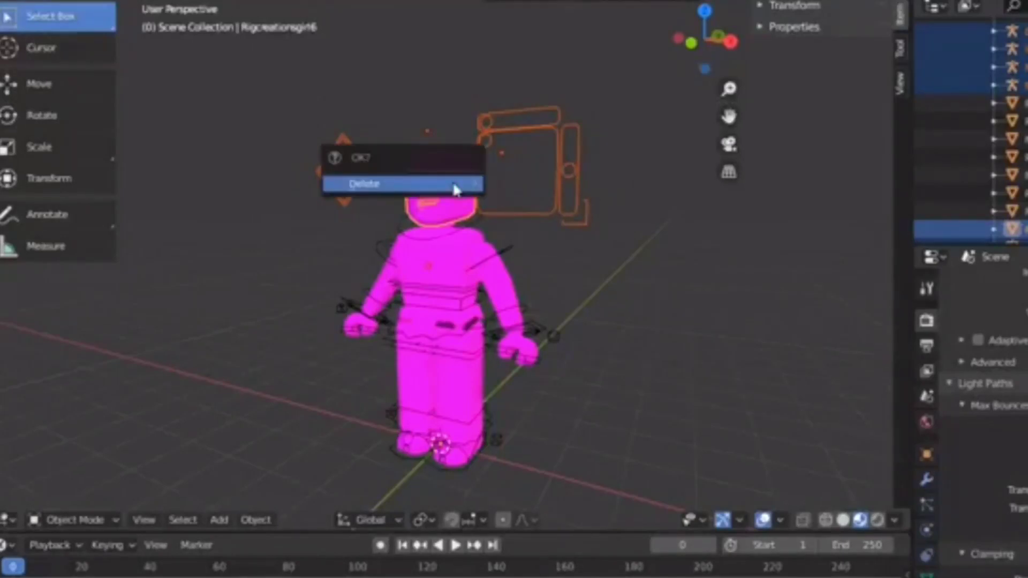
click(454, 185)
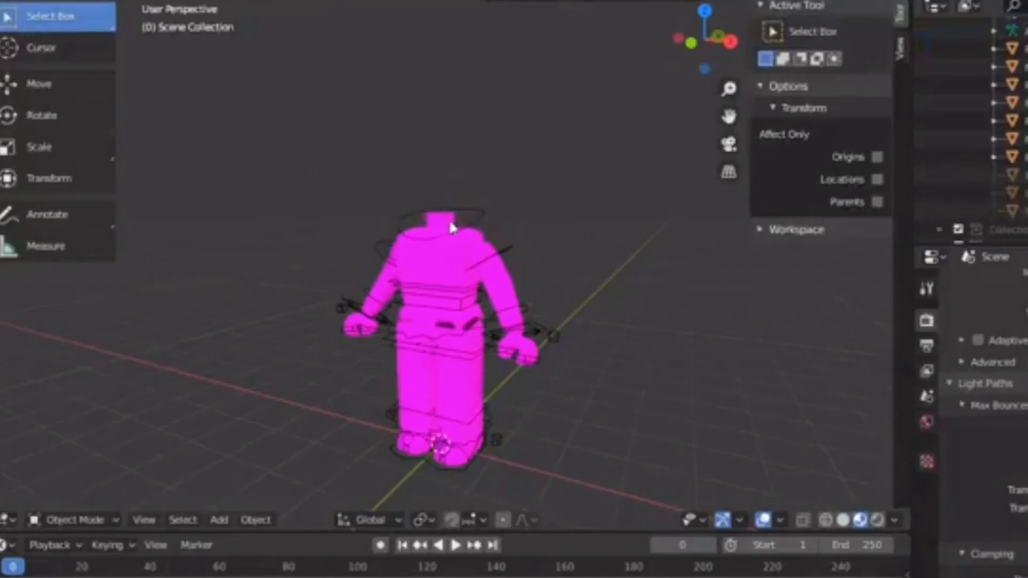
Open the torso's material in the Shader Editor and load Narasnowflake1Tex.png as its image texture.
click(433, 266)
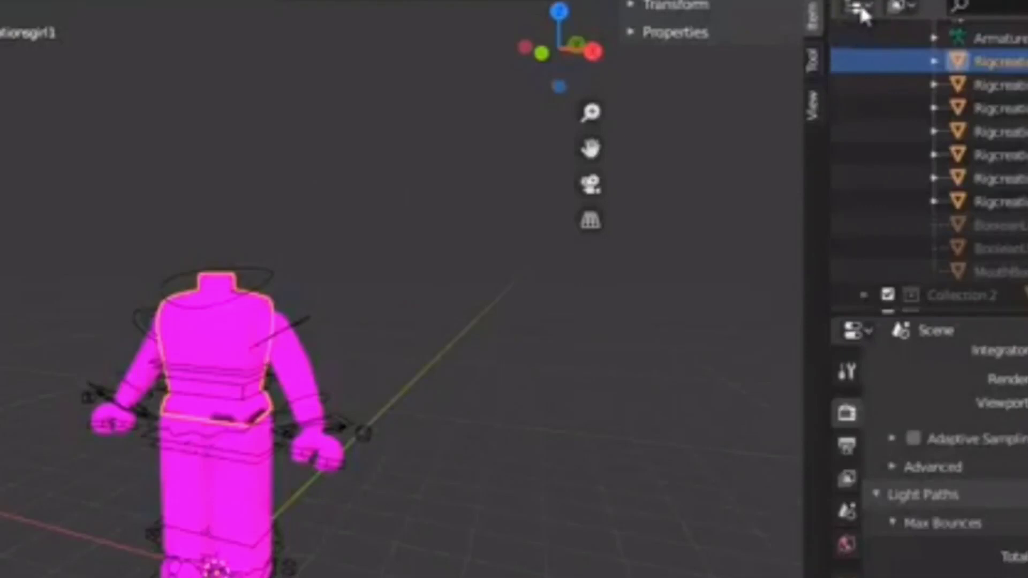
click(861, 11)
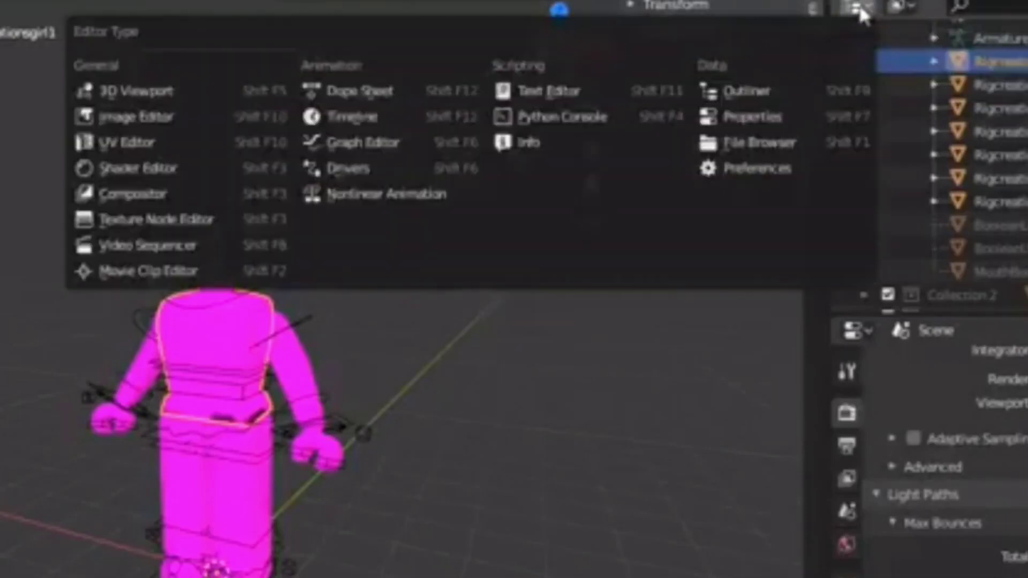
click(198, 175)
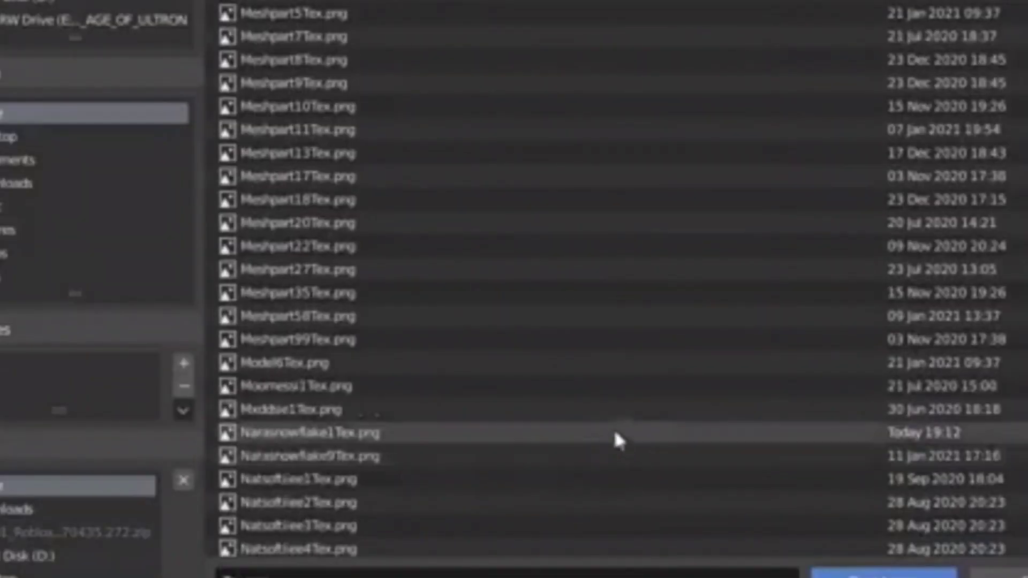
double_click(407, 431)
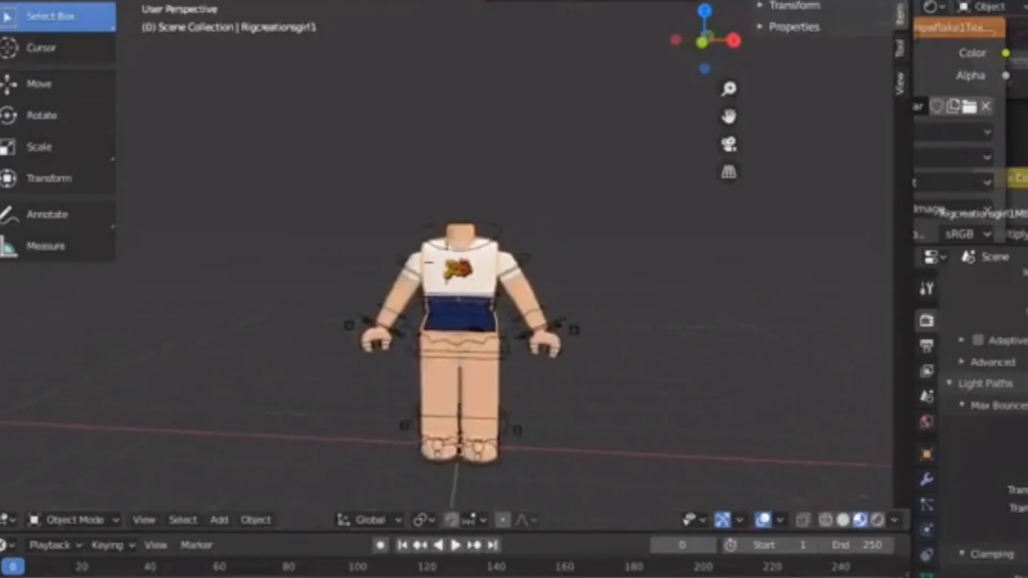
Import the exported avatar as a Wavefront OBJ with its geometry set to Split by Group.
middle_drag(446, 263, 472, 263)
click(22, 1)
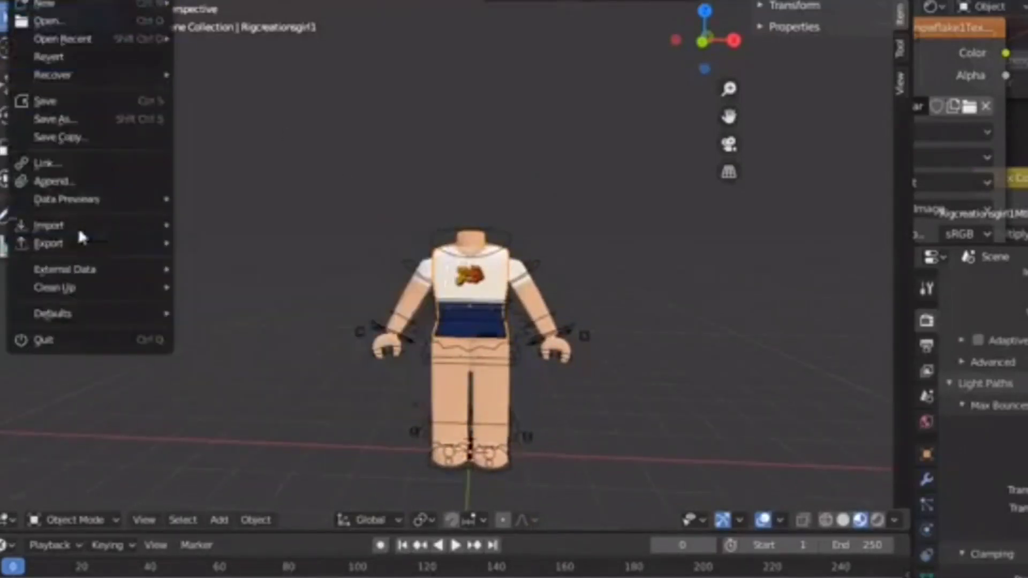
mouse_move(79, 229)
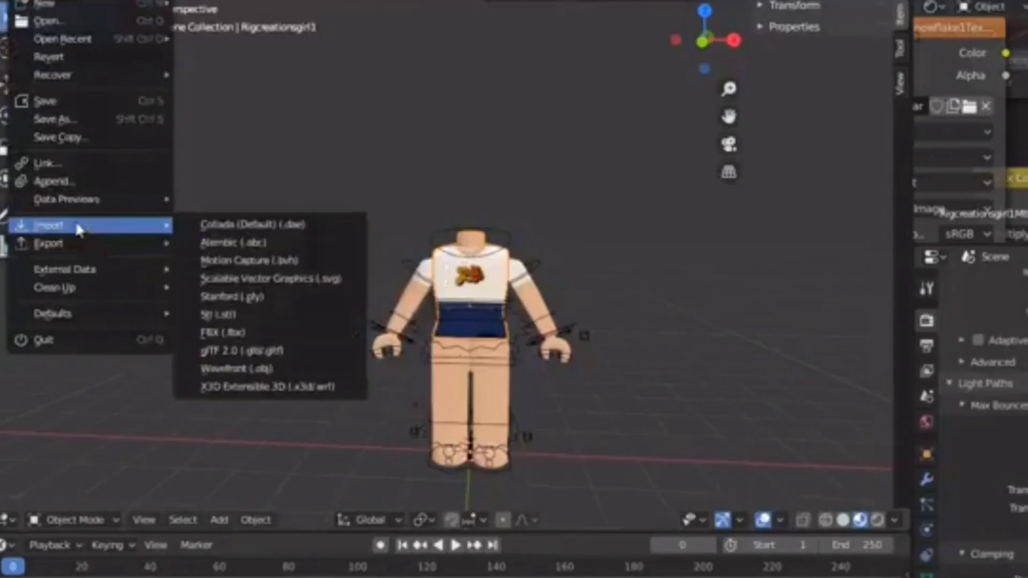
click(307, 373)
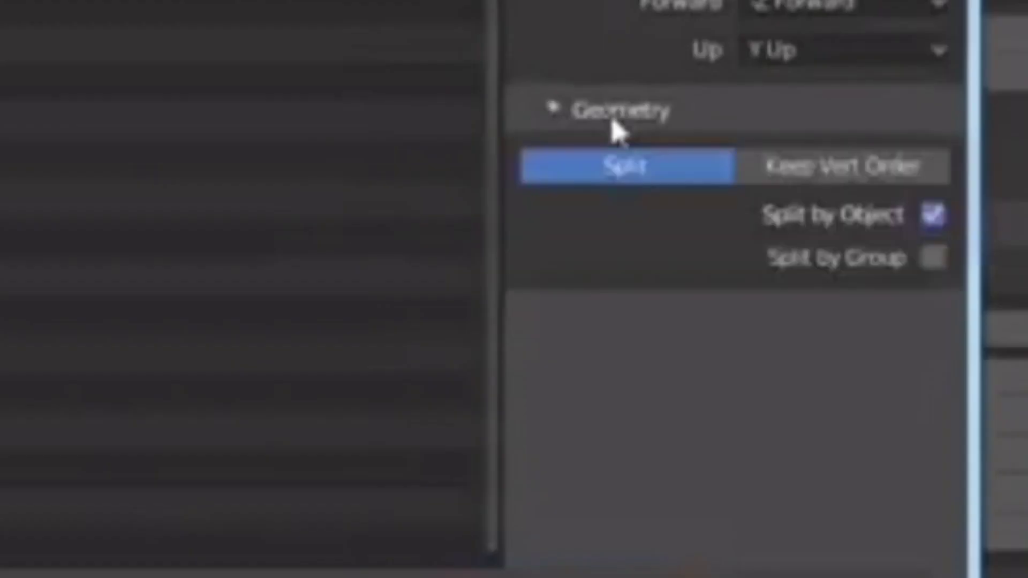
click(850, 279)
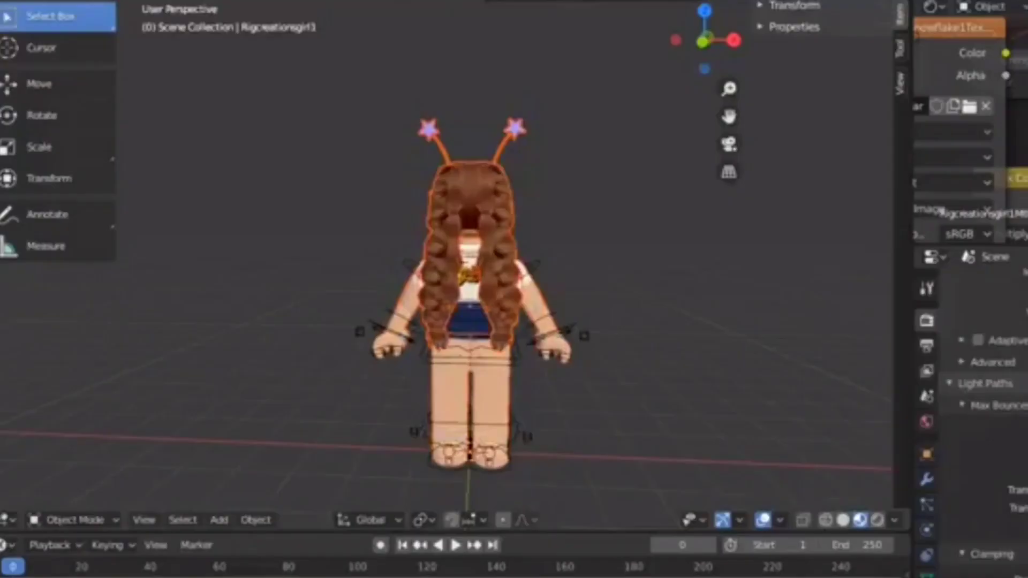
Move the imported avatar beside the rig along the X axis and rotate it to face forward.
scroll(465, 294, down, 3)
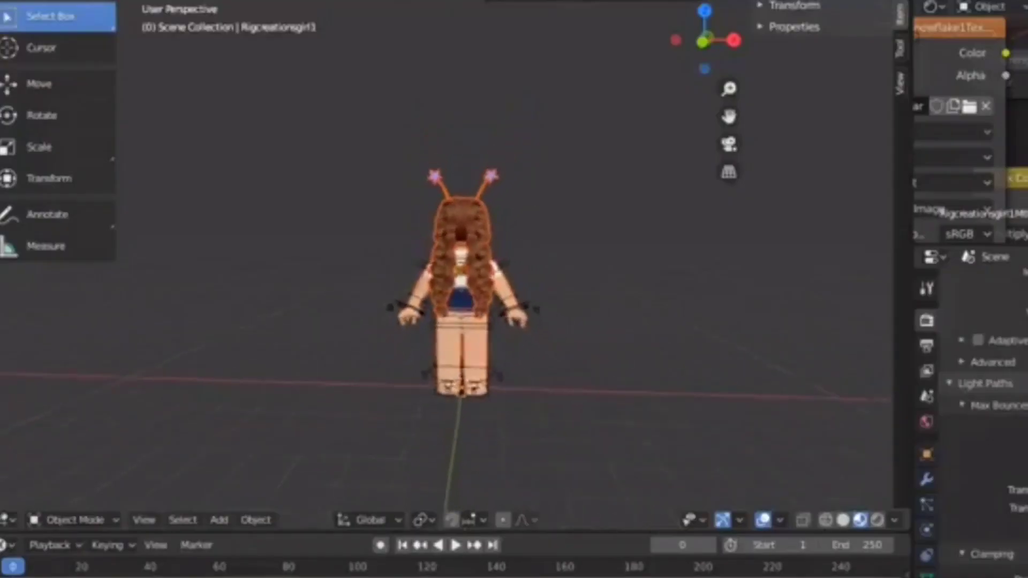
click(37, 86)
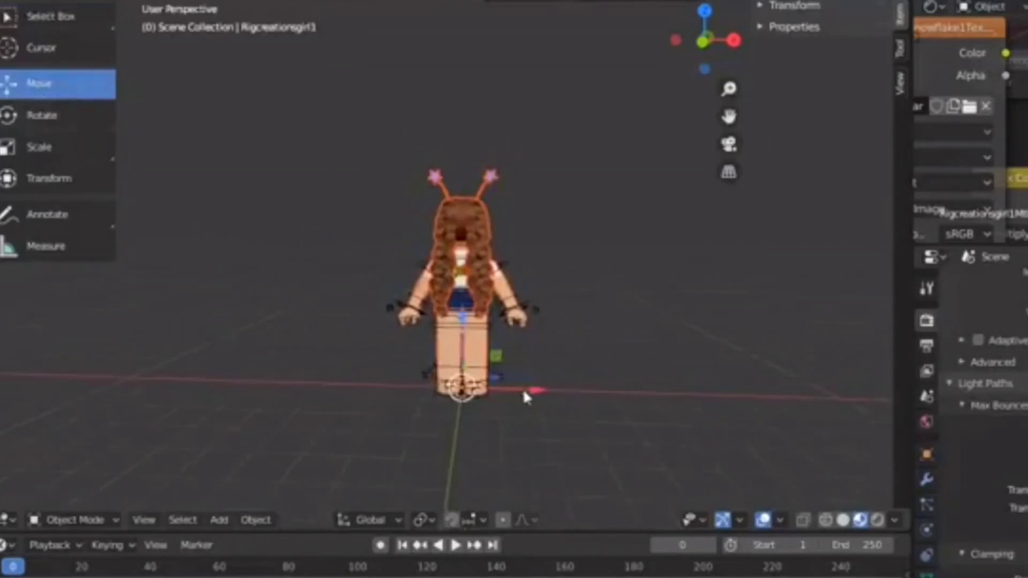
drag(531, 389, 224, 351)
click(79, 123)
click(301, 206)
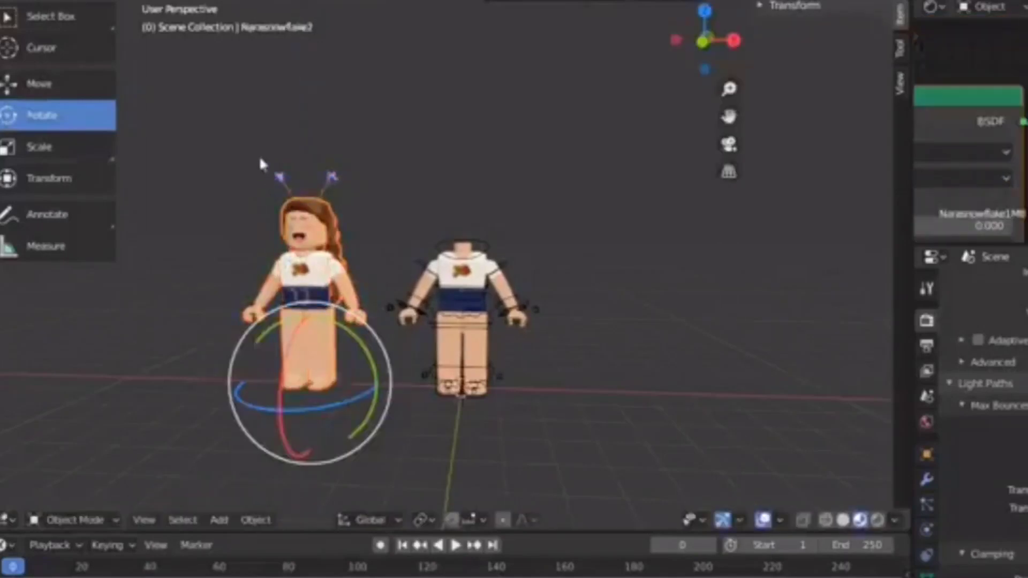
Select the imported avatar's head, hair and antennae and move them along X onto the rig's neck.
drag(258, 154, 334, 218)
click(98, 90)
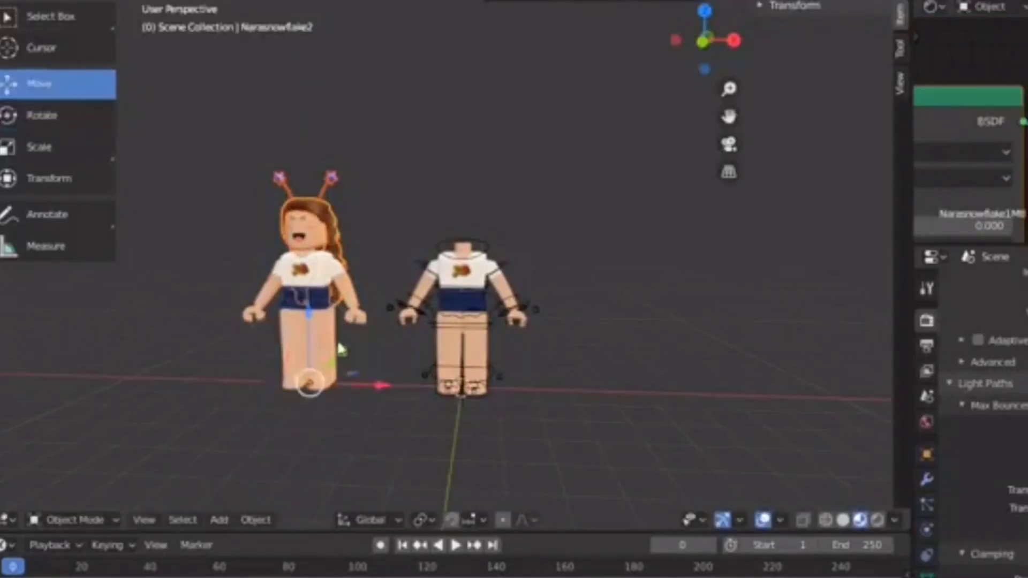
drag(379, 385, 538, 378)
middle_drag(541, 349, 527, 341)
scroll(527, 341, up, 1)
click(324, 251)
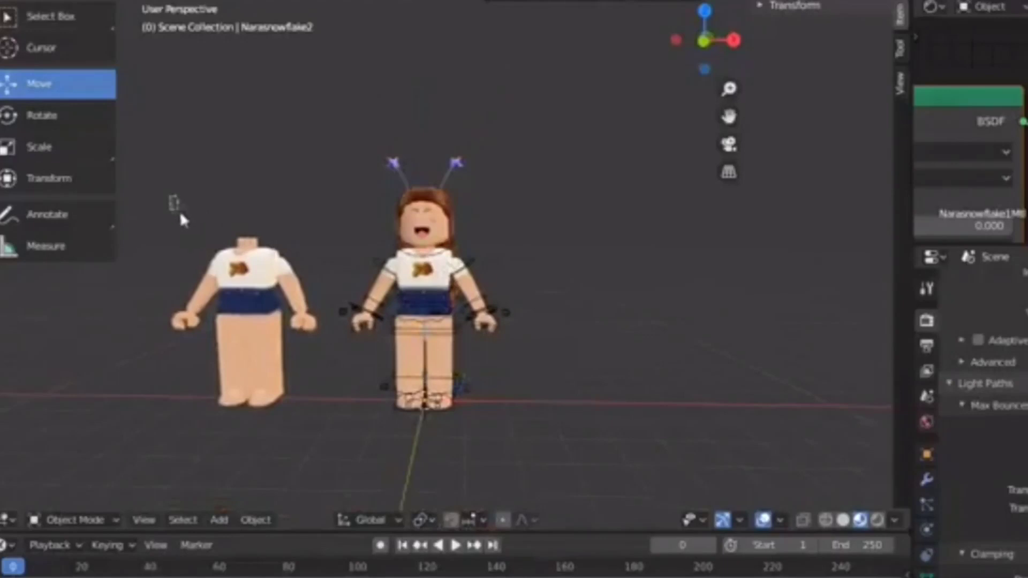
Delete the imported avatar's leftover headless body beside the rig.
drag(170, 196, 319, 406)
right_click(319, 405)
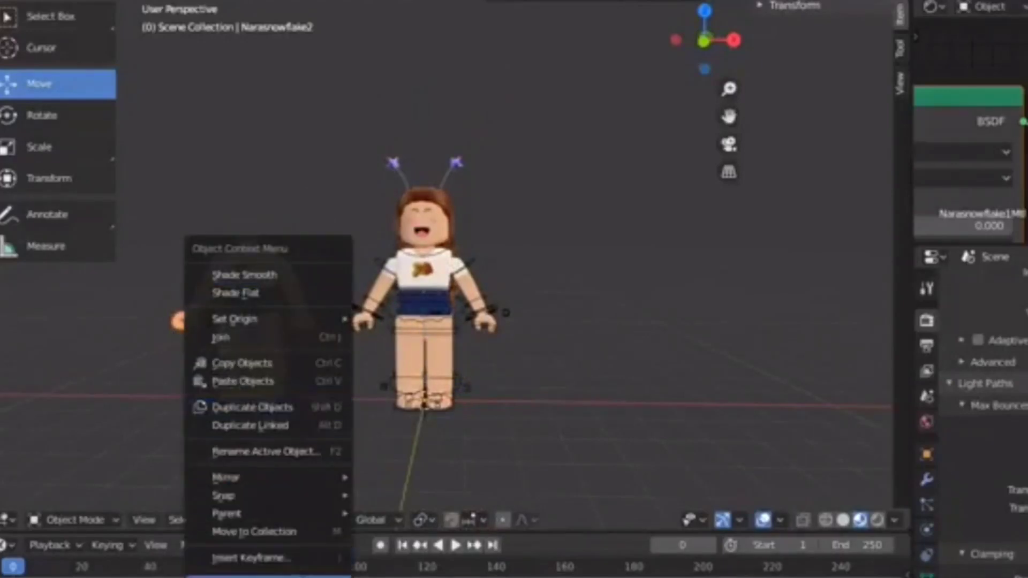
click(268, 576)
shift+middle_drag(442, 256, 447, 262)
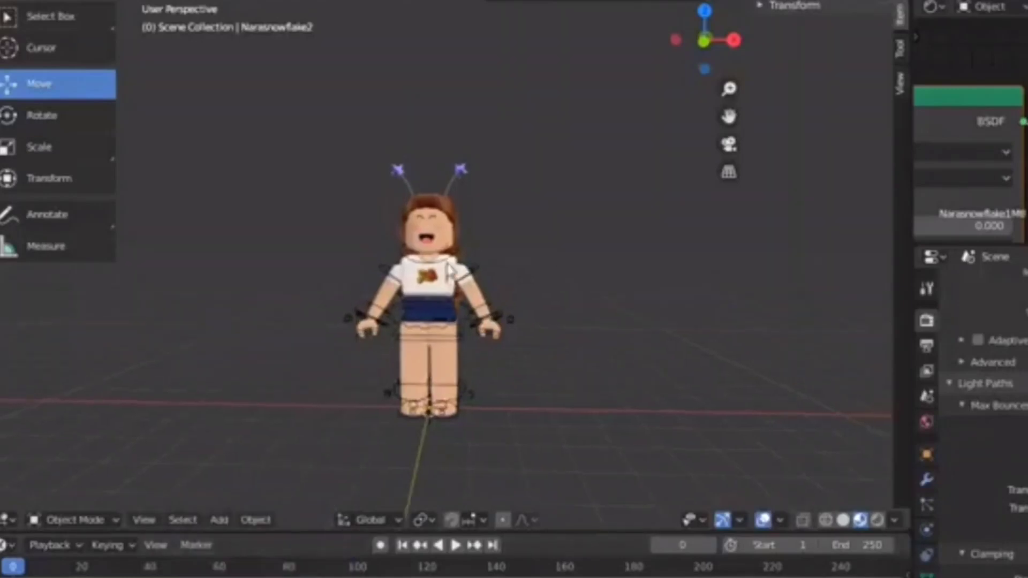
scroll(428, 289, up, 6)
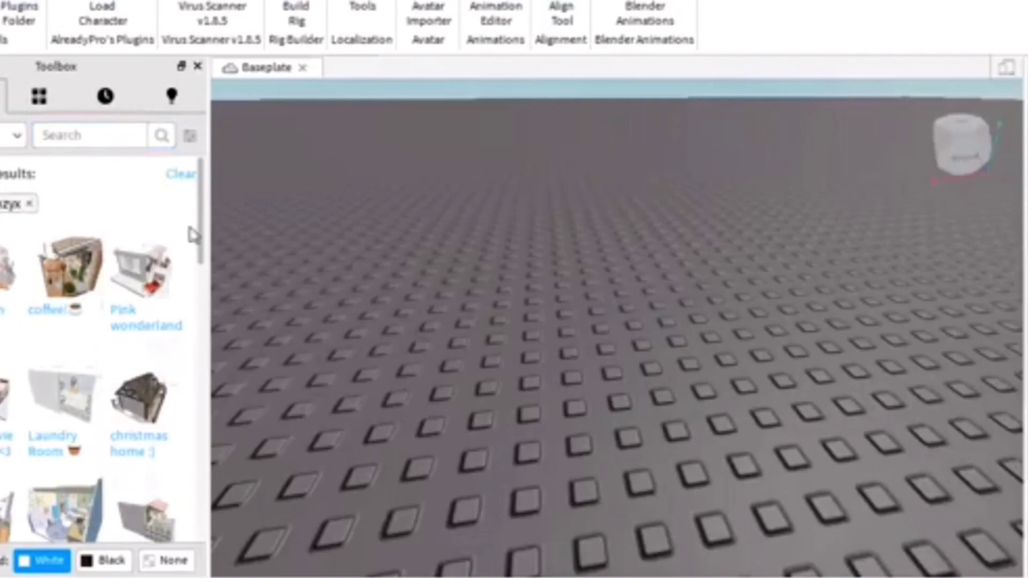
Switch to Roblox Studio and insert the Flower shop model from the Toolbox into the Baseplate.
scroll(192, 234, down, 5)
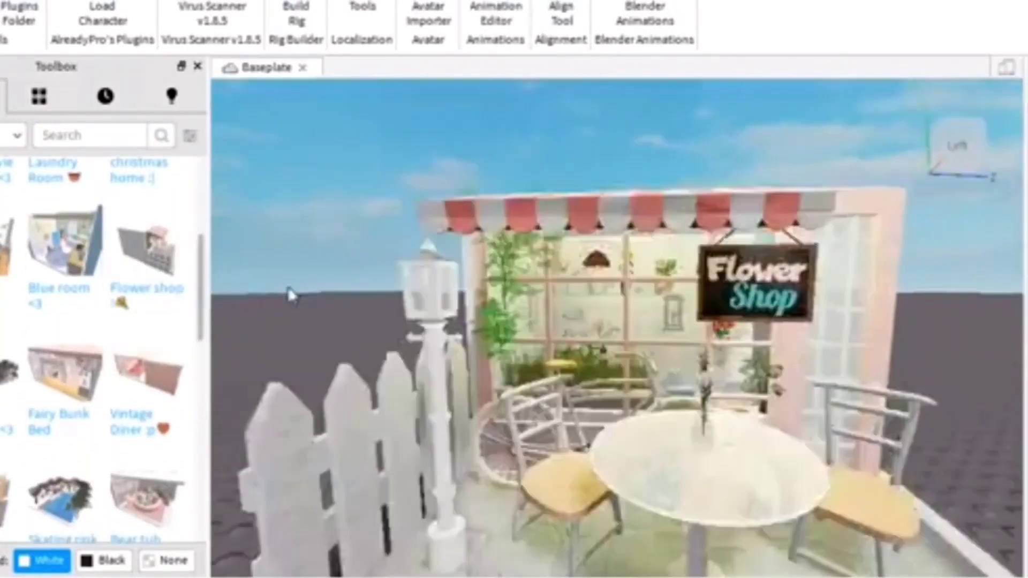
scroll(546, 346, down, 3)
click(546, 346)
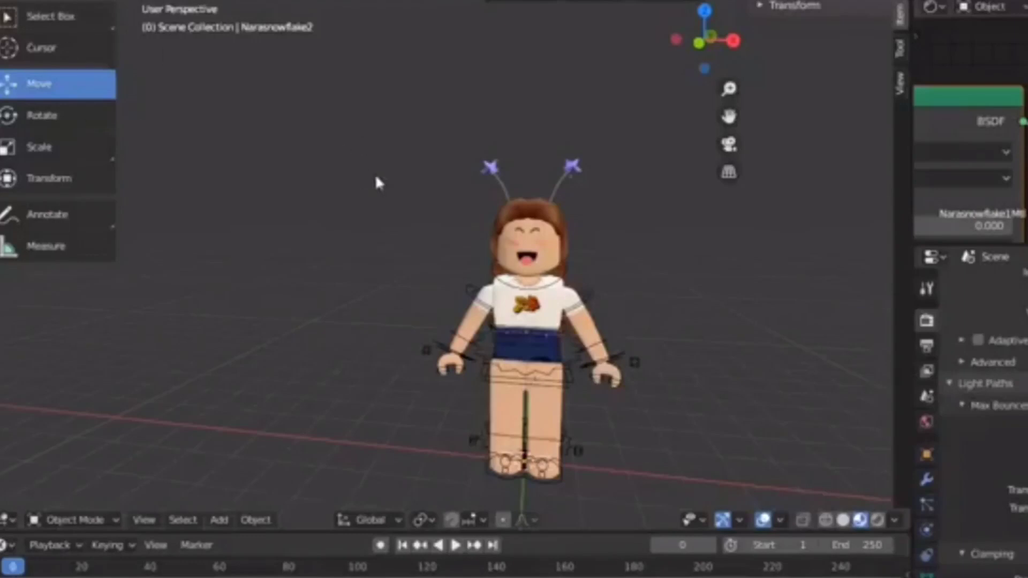
Switch to Blender and import the flower shop as a Wavefront OBJ.
click(22, 1)
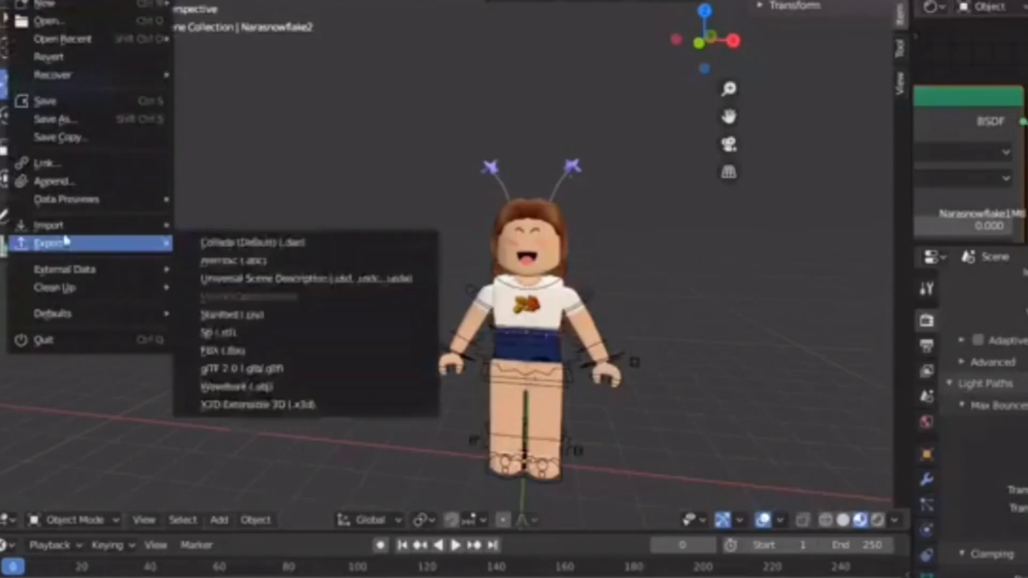
mouse_move(70, 230)
click(277, 369)
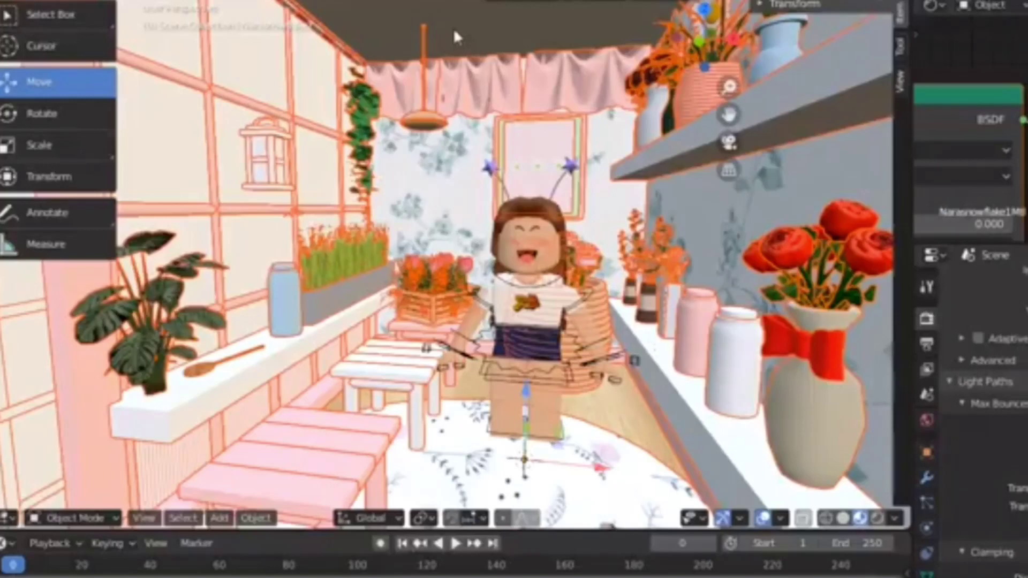
Move the imported flower shop back so that it stands behind the avatar, and deselect it.
click(474, 55)
middle_drag(474, 55, 503, 89)
scroll(447, 267, up, 2)
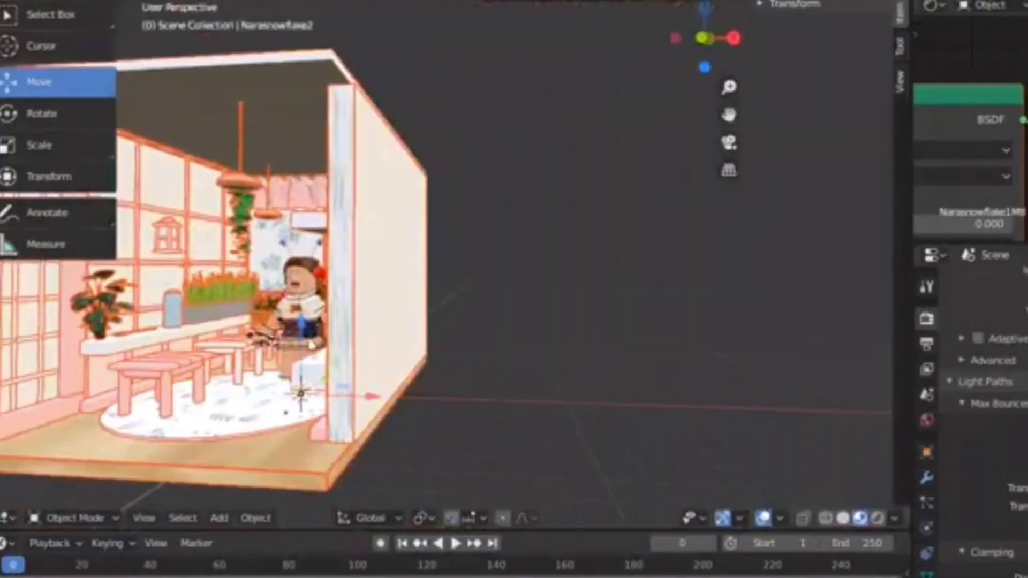
drag(339, 374, 416, 457)
click(416, 457)
middle_drag(416, 457, 514, 428)
scroll(513, 322, up, 4)
scroll(487, 257, up, 3)
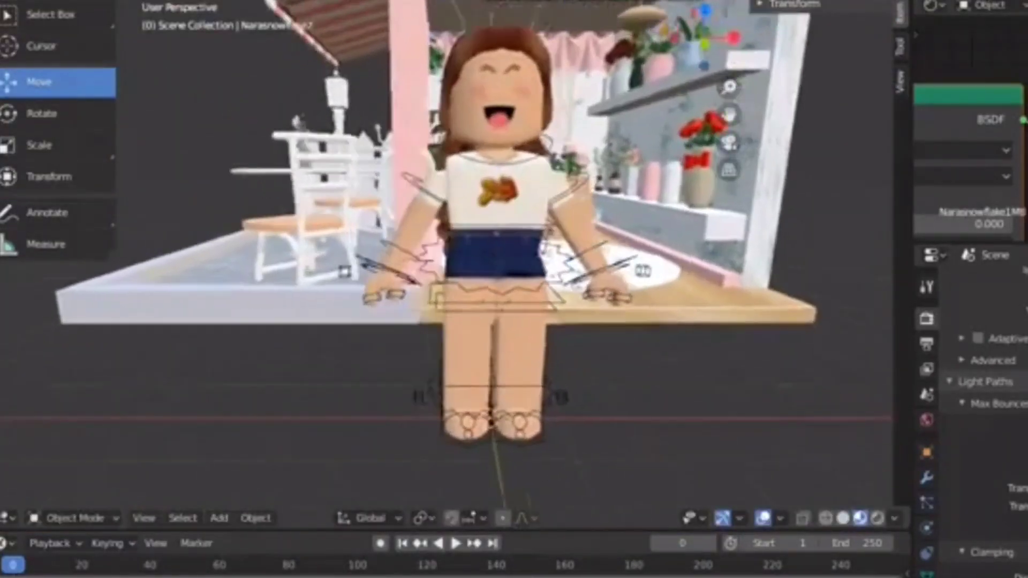
Select the rig together with its head in Object Mode and rotate the whole avatar.
scroll(487, 257, down, 1)
scroll(636, 122, down, 1)
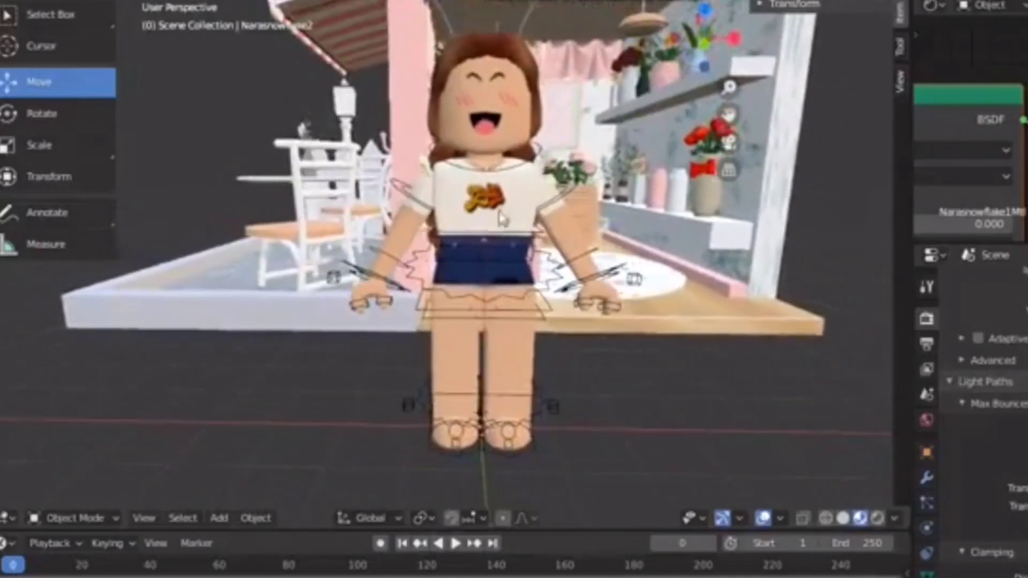
middle_drag(552, 289, 551, 310)
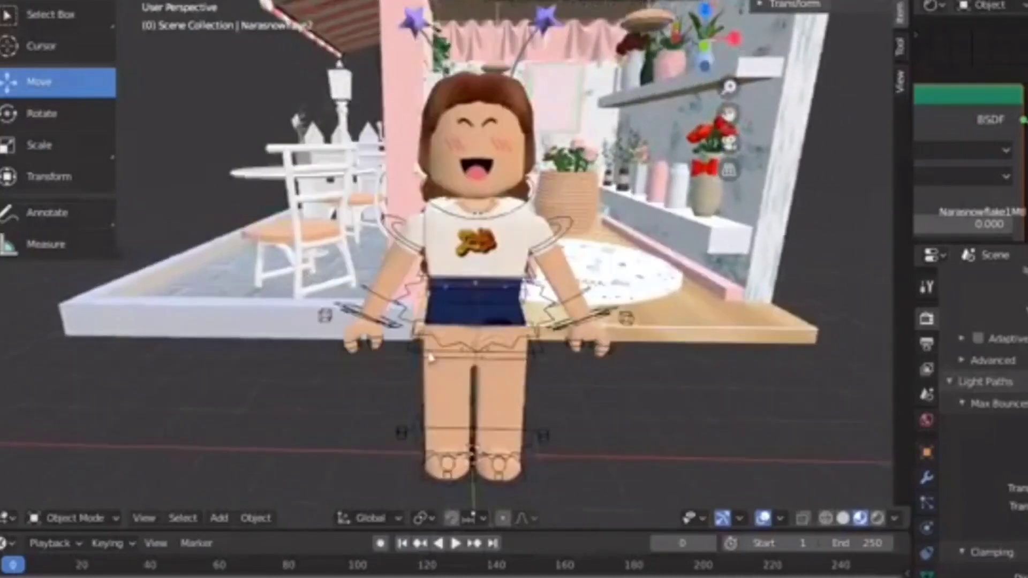
key(ctrl+Tab)
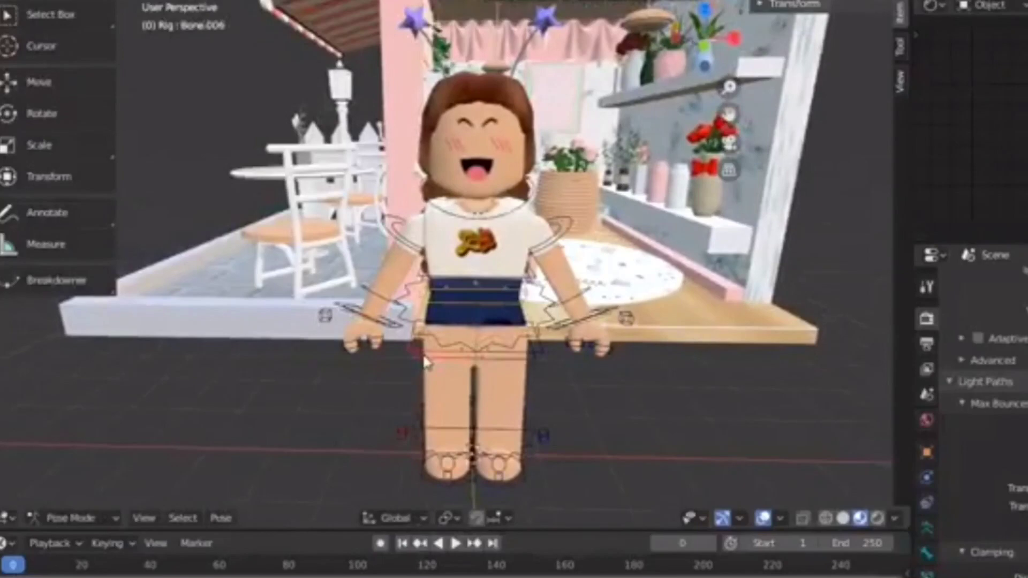
key(ctrl+Tab)
shift+click(494, 126)
middle_drag(535, 65, 701, 69)
scroll(471, 225, down, 4)
click(57, 113)
drag(518, 268, 458, 290)
Move the selected avatar across the scene into the flower shop's interior.
click(47, 85)
drag(463, 217, 482, 362)
drag(407, 392, 153, 391)
drag(265, 359, 375, 177)
shift+middle_drag(375, 177, 439, 331)
middle_drag(482, 278, 321, 275)
scroll(428, 268, up, 5)
scroll(429, 268, down, 4)
Rotate the avatar to face the shop's open front and position it on the floral rug between the counters.
click(59, 115)
drag(381, 429, 369, 305)
click(39, 83)
click(482, 420)
key(ctrl+z)
drag(370, 361, 404, 302)
drag(441, 354, 511, 354)
drag(447, 292, 449, 305)
scroll(447, 263, up, 5)
mouse_move(448, 225)
middle_down()
mouse_move(447, 264)
mouse_move(446, 225)
middle_up()
scroll(445, 261, up, 1)
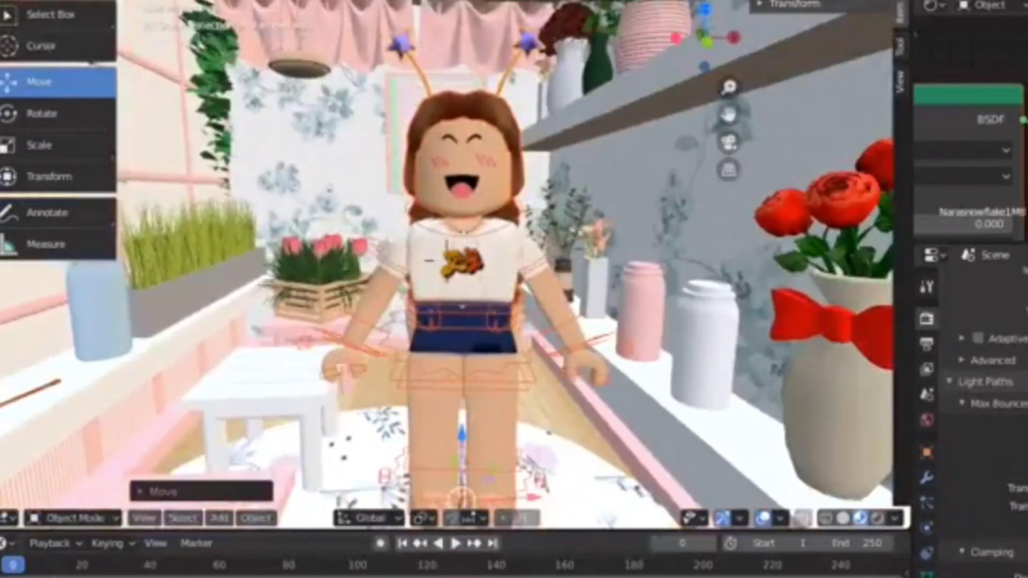
In Pose Mode, rotate the rig's bones to raise one arm in a wave, place the other hand on the hip and bend one leg.
key(ctrl+Tab)
middle_drag(450, 265, 449, 274)
click(390, 260)
click(59, 113)
drag(341, 235, 407, 217)
click(440, 166)
drag(447, 157, 498, 307)
click(431, 230)
drag(460, 206, 375, 171)
drag(444, 142, 423, 160)
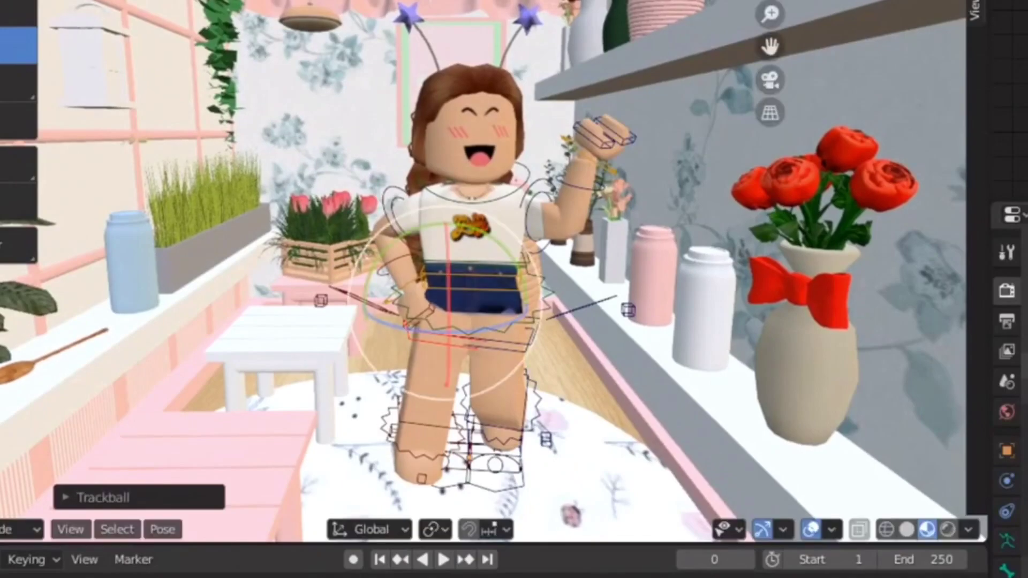
Return the rig to Object Mode and add a camera to the scene.
key(ctrl+Tab)
click(150, 535)
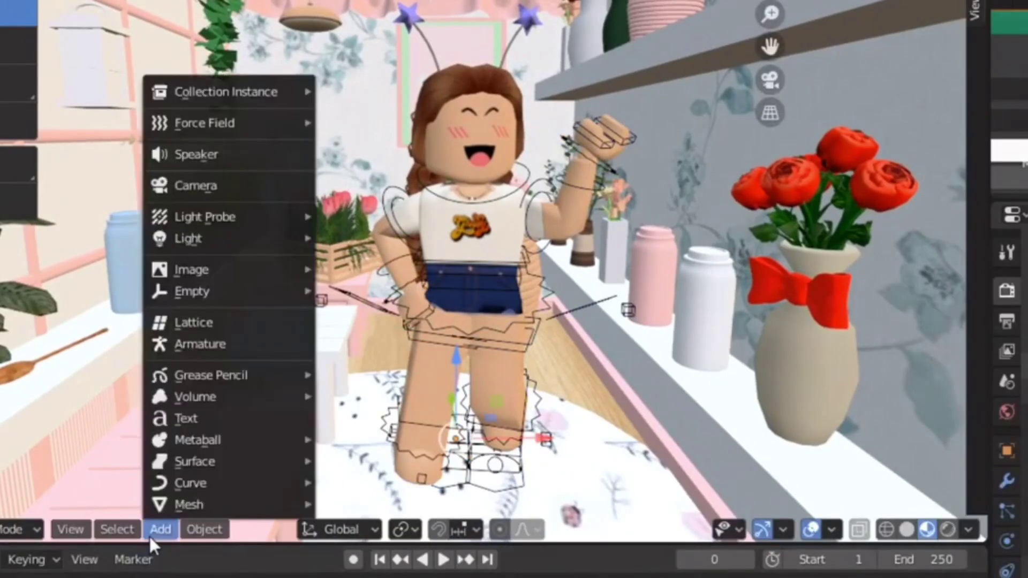
click(215, 187)
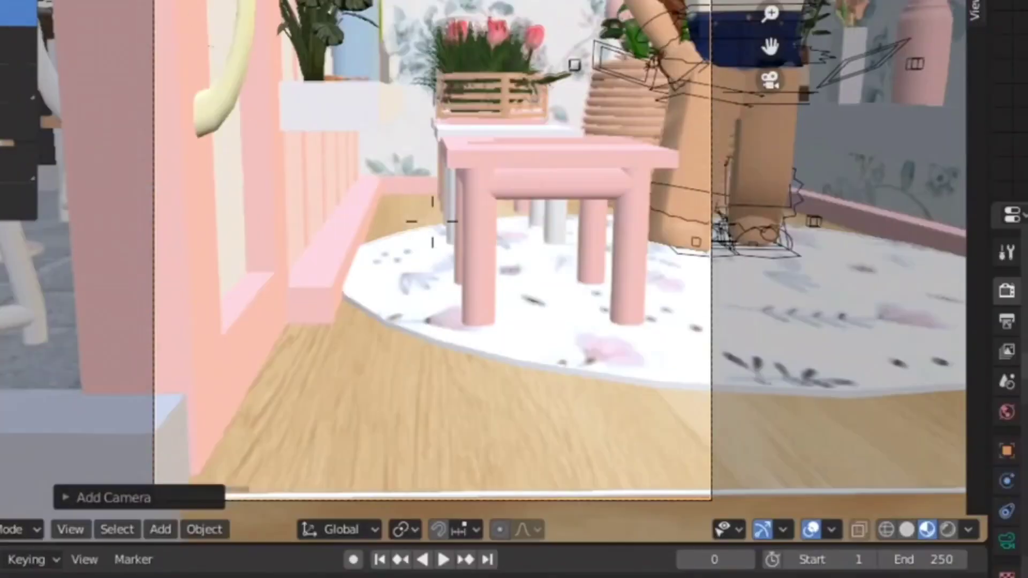
Fly the camera until the posed avatar is framed inside the flower shop, and display the viewport in Rendered shading.
key(e)
key(d)
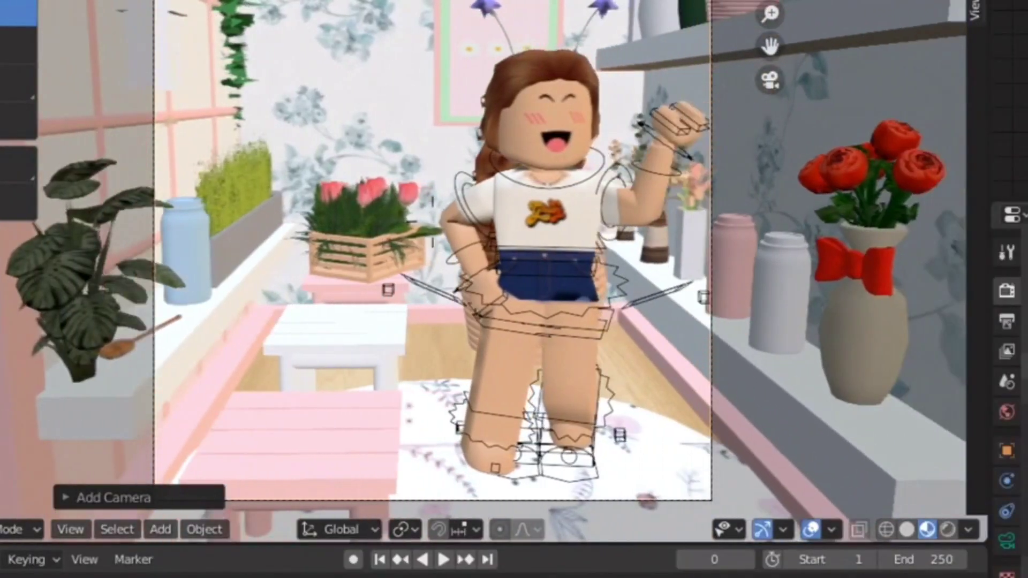
key(d)
key(w)
key(s)
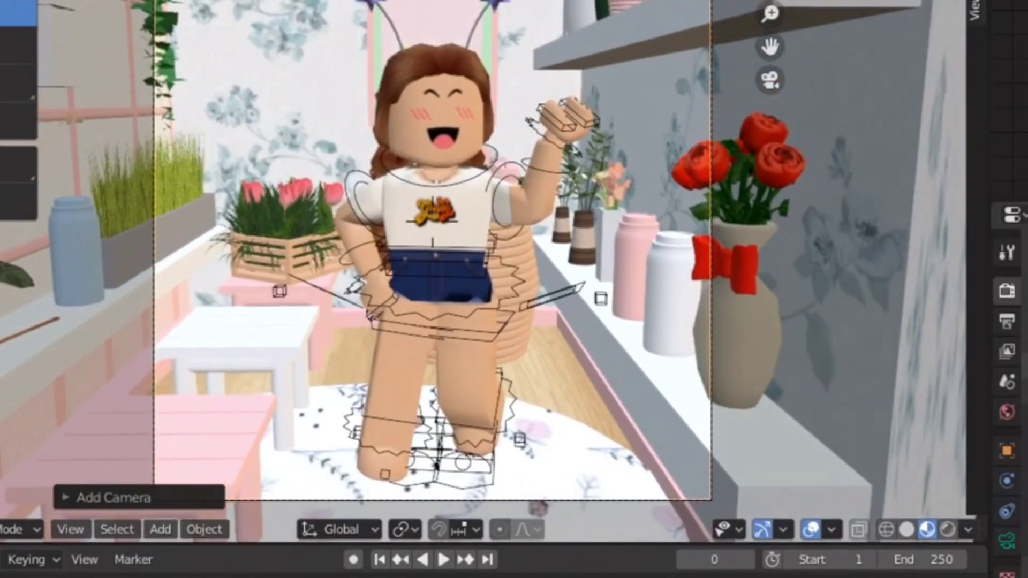
key(w)
key(d)
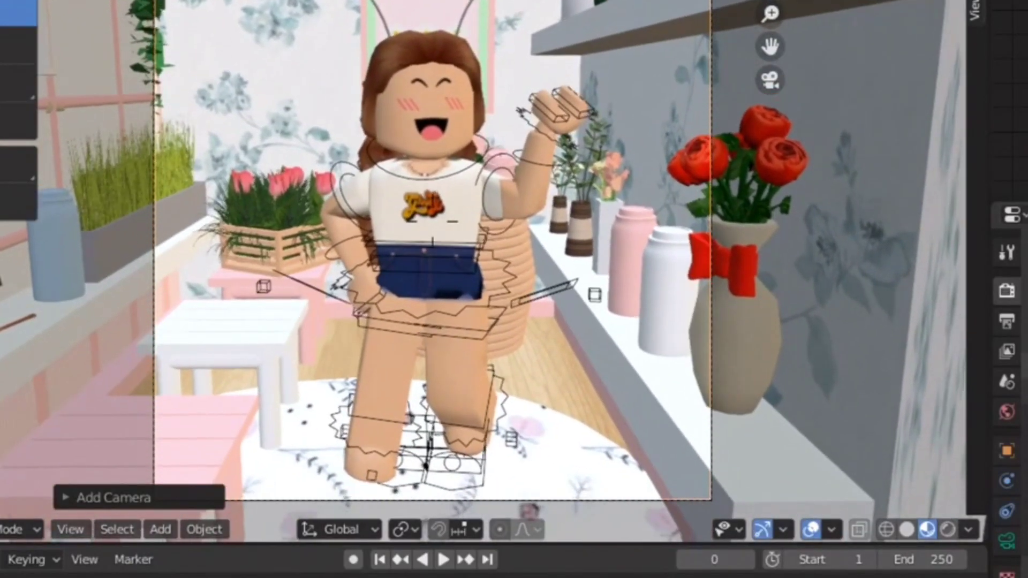
key(w)
click(433, 222)
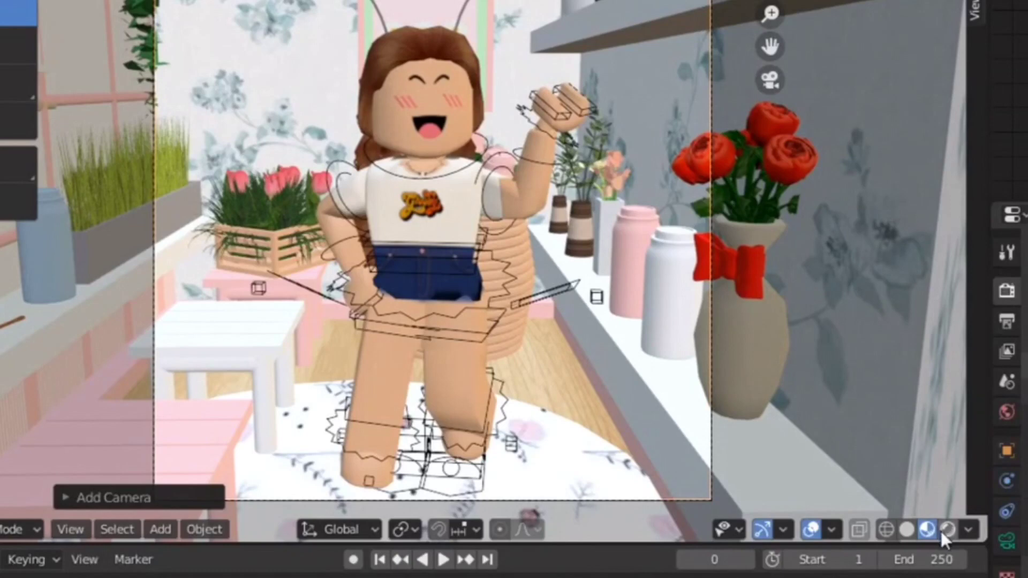
click(942, 530)
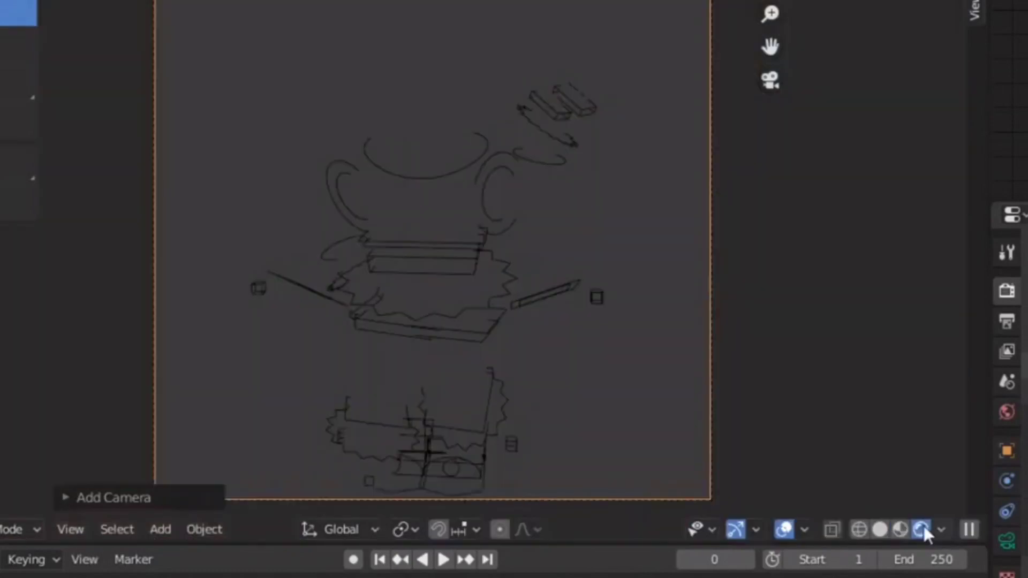